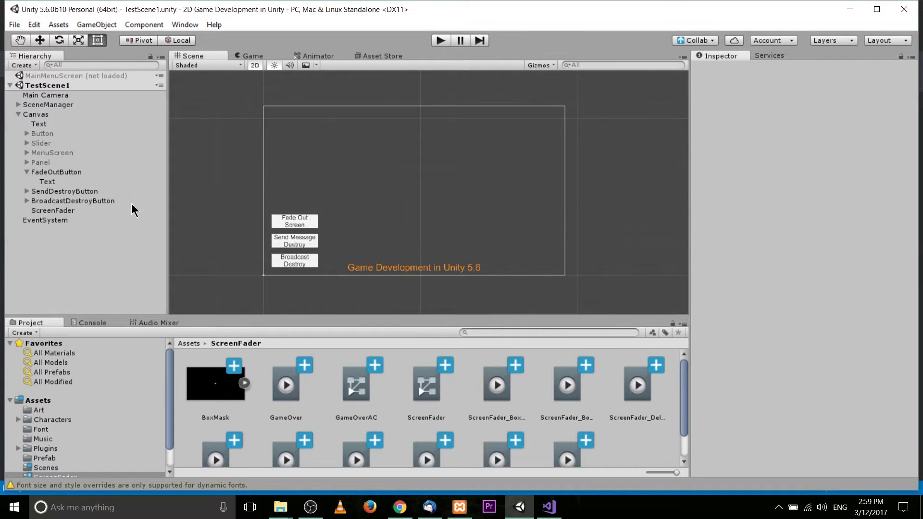
# Run TestScene1 in Play mode from the toolbar.
pyautogui.click(439, 40)
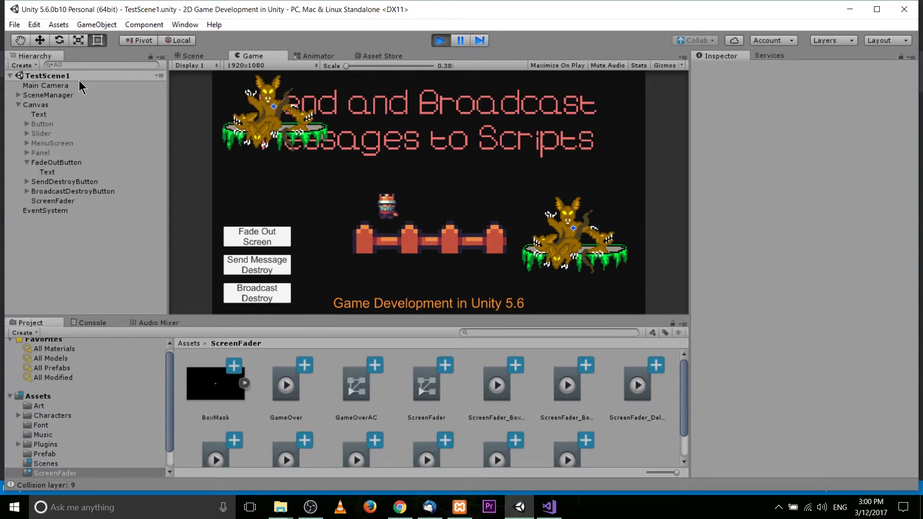
# Select SceneManager, fade the game screen to black with Fade Out Screen, then stop playing.
pyautogui.click(67, 94)
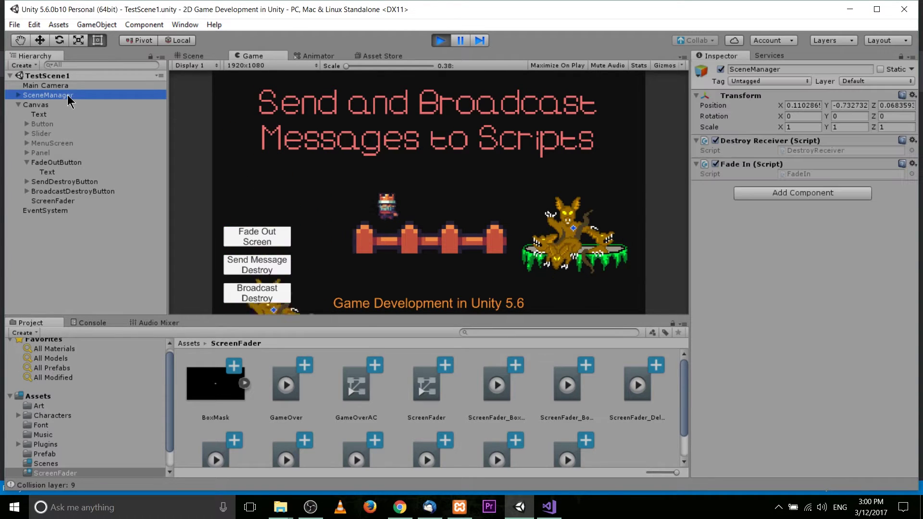
pyautogui.click(284, 241)
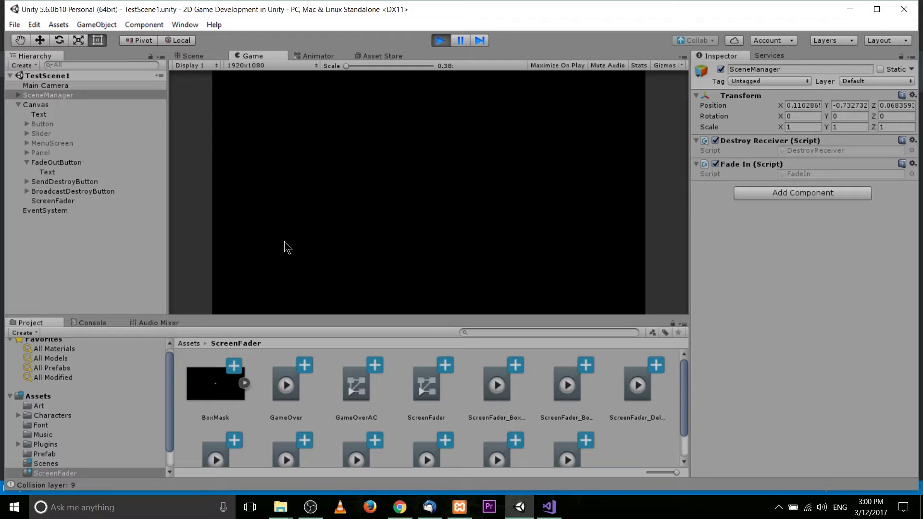
pyautogui.click(440, 42)
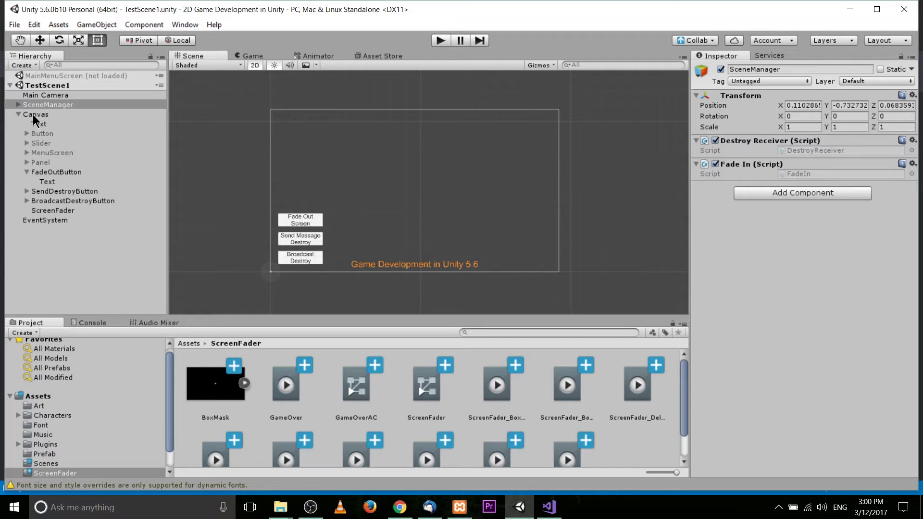
# Expand SceneManager and Canvas, select ScreenFader, and briefly enable then disable its black Image.
pyautogui.click(18, 115)
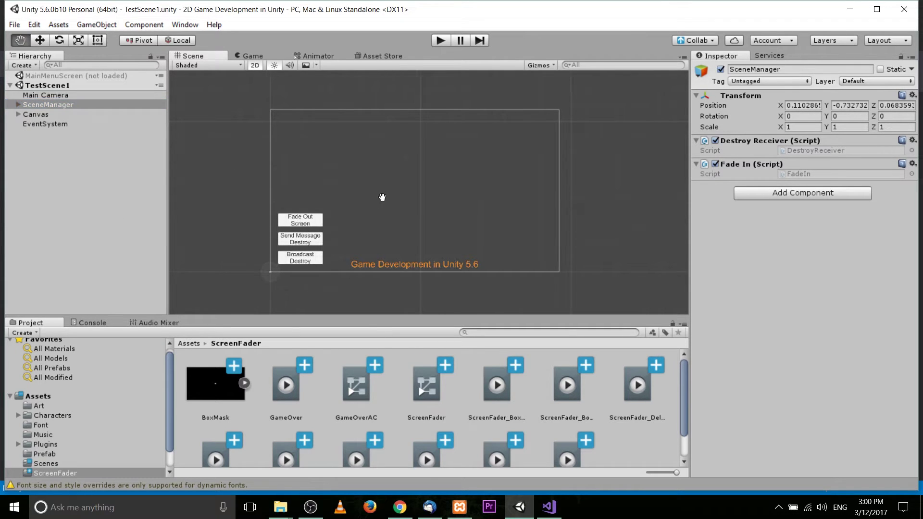
pyautogui.click(19, 105)
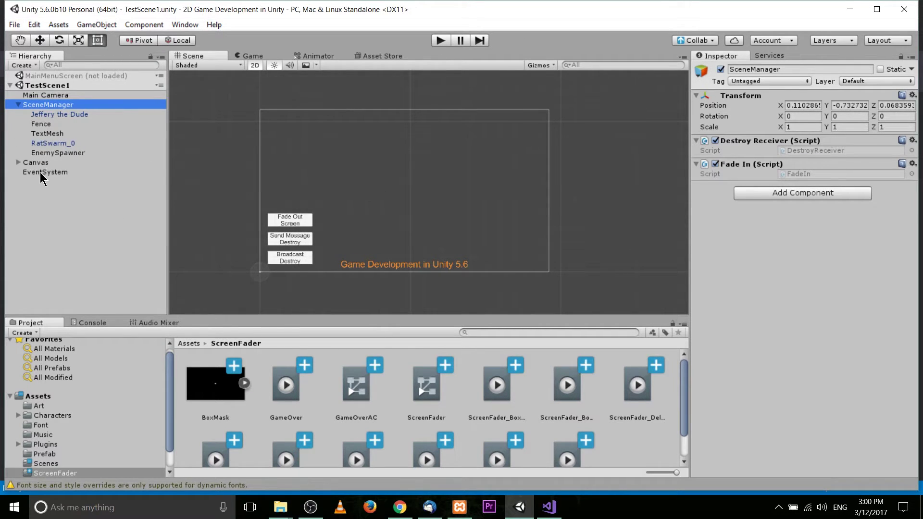
pyautogui.click(18, 163)
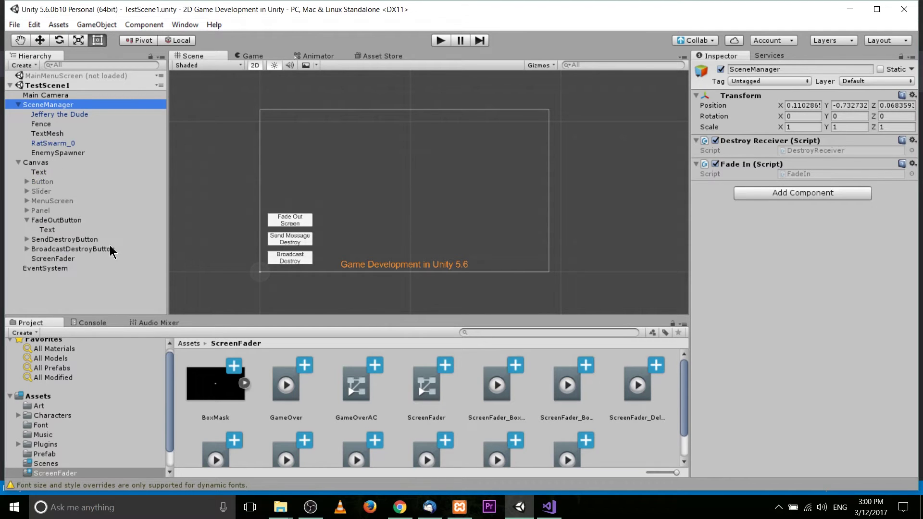
pyautogui.click(87, 260)
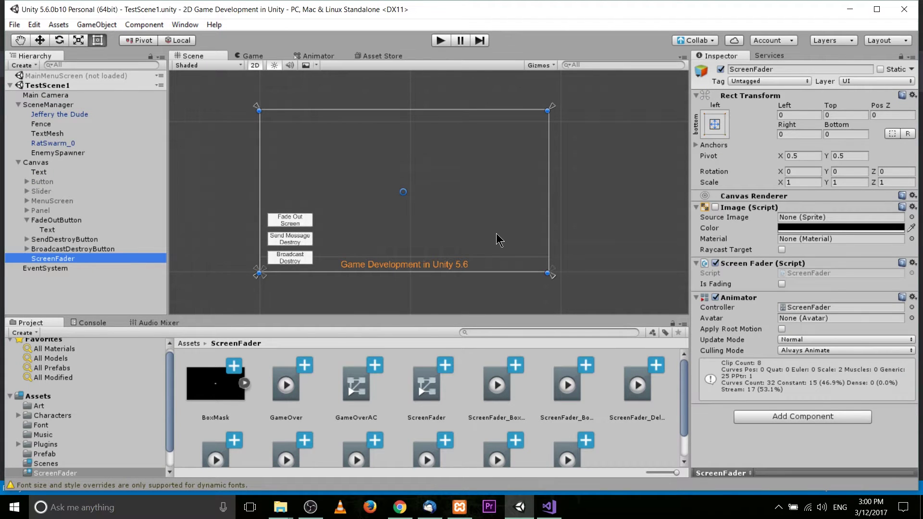
pyautogui.scroll(1, 486, 235)
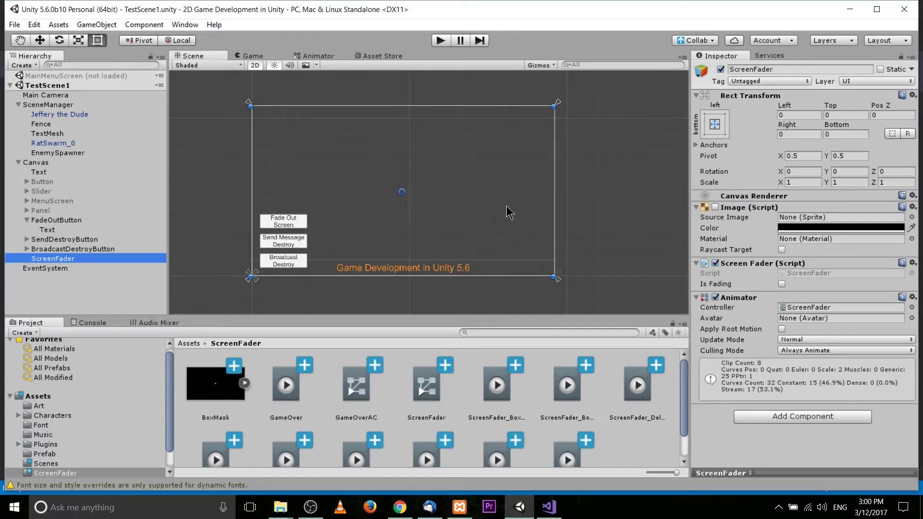
pyautogui.click(715, 207)
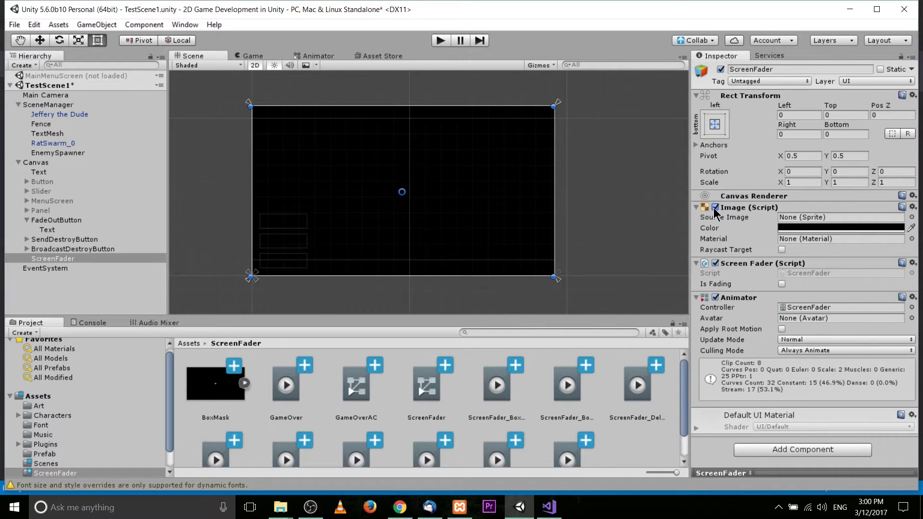
pyautogui.click(715, 208)
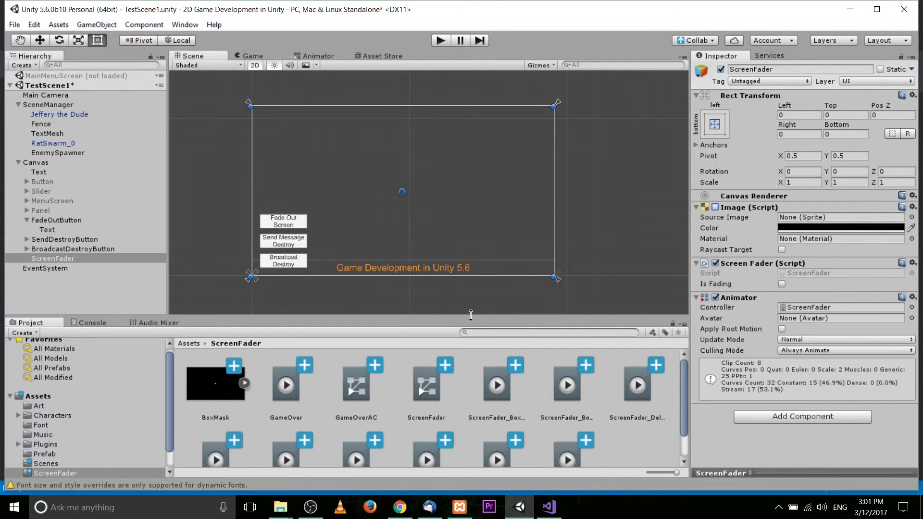
# Enlarge the Project panel and delete the GameOverAC animator controller.
pyautogui.moveTo(470, 315); pyautogui.dragTo(471, 274)
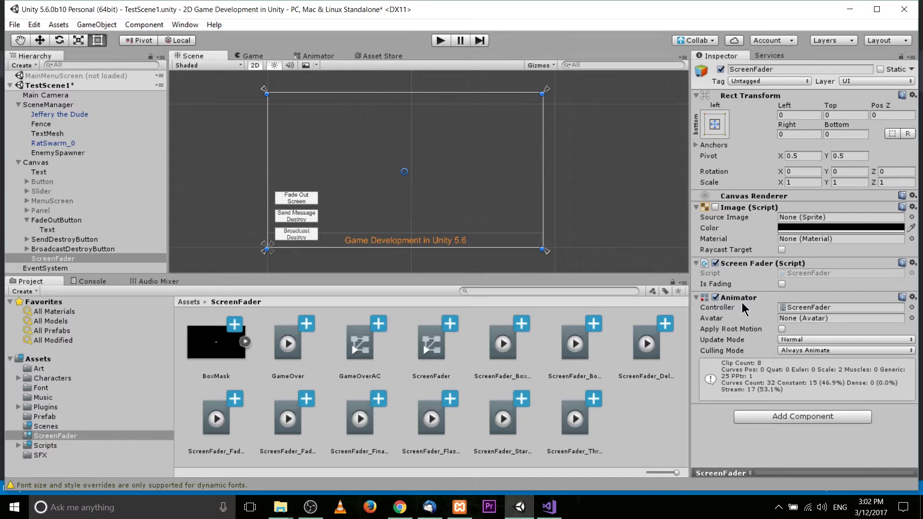
pyautogui.moveTo(616, 278); pyautogui.dragTo(315, 235)
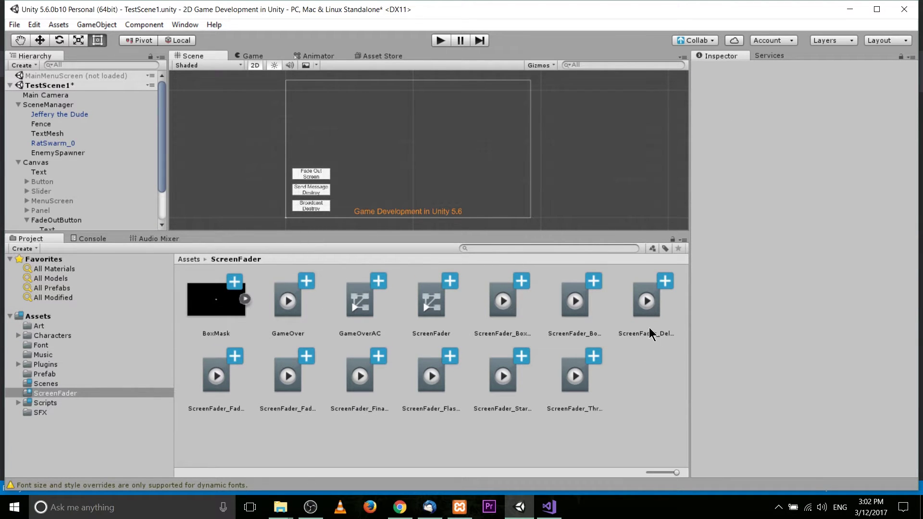
pyautogui.click(307, 311)
pyautogui.click(431, 302)
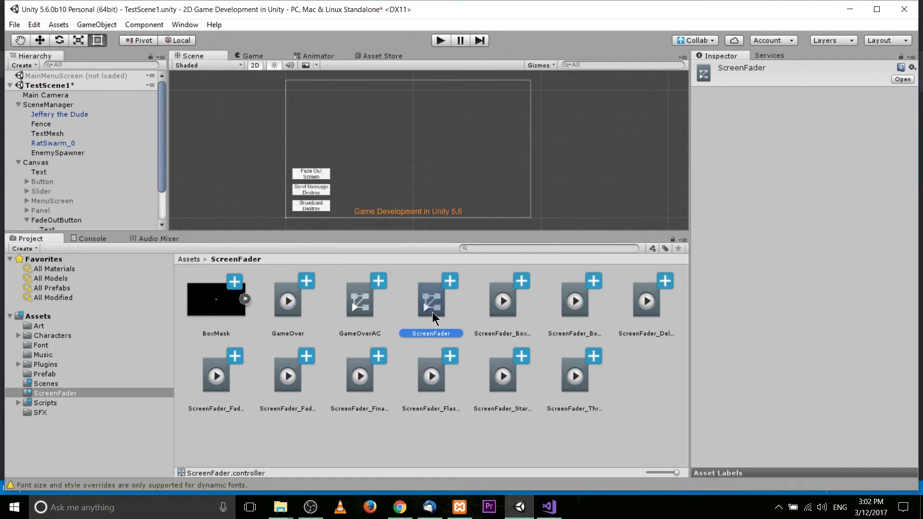
pyautogui.click(371, 312)
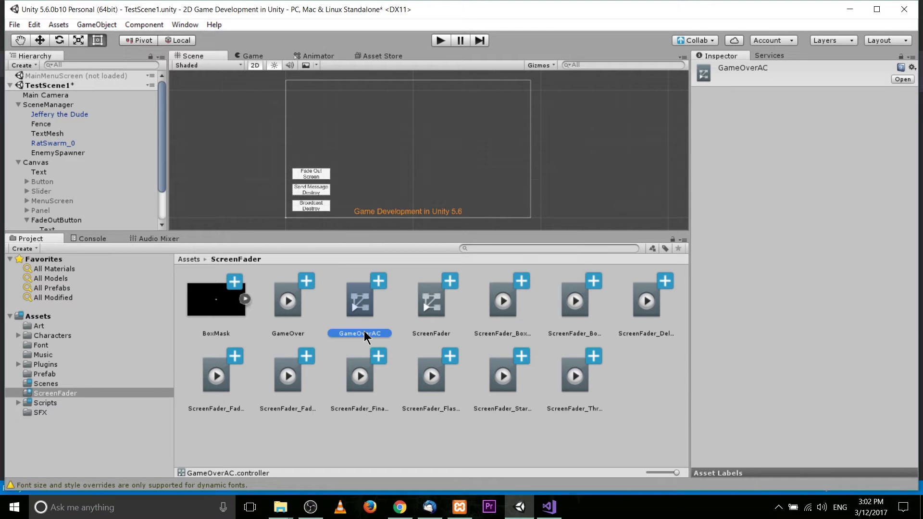
pyautogui.press('Delete')
pyautogui.press('Return')
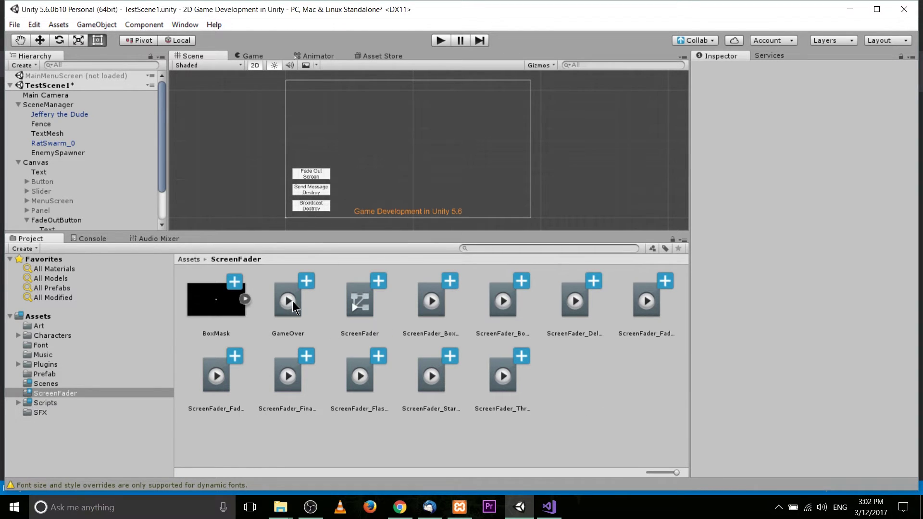
# Select ScreenFader and open its Screen Fader script via the gear menu's Edit Script.
pyautogui.moveTo(275, 232); pyautogui.dragTo(275, 279)
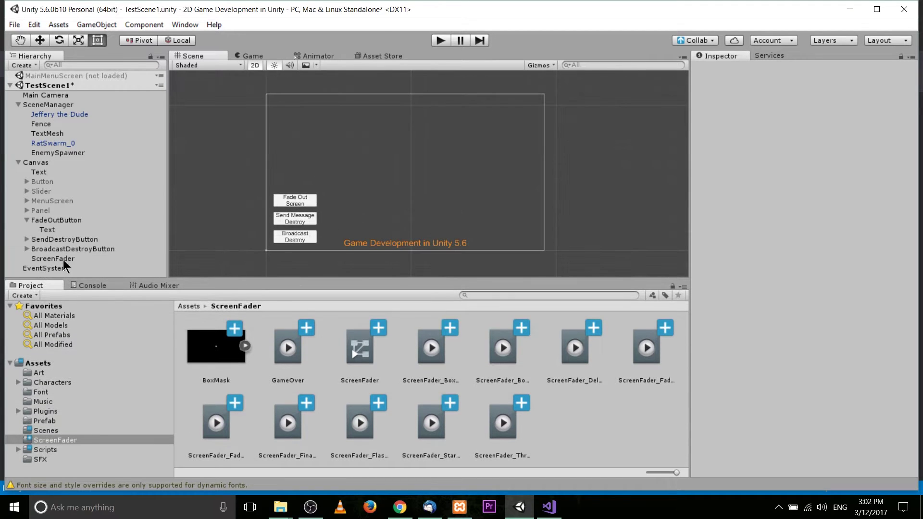
pyautogui.click(70, 249)
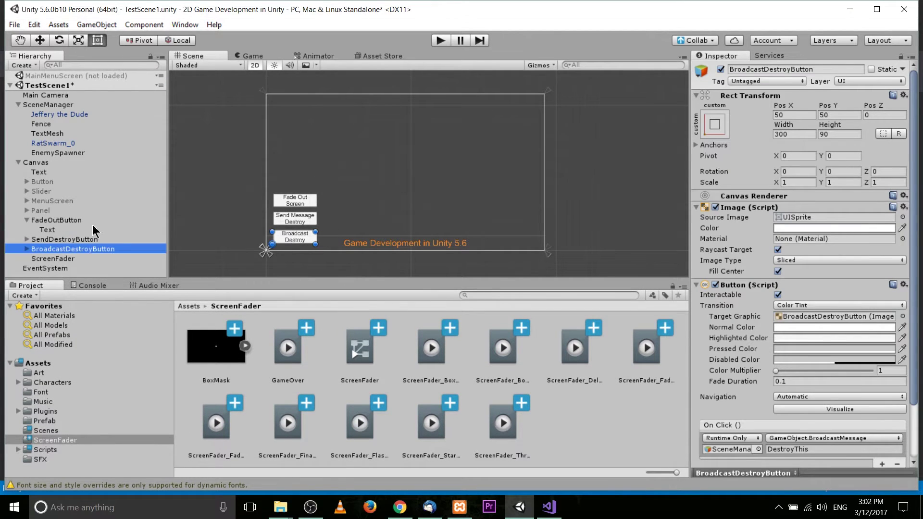
pyautogui.click(27, 220)
pyautogui.click(40, 249)
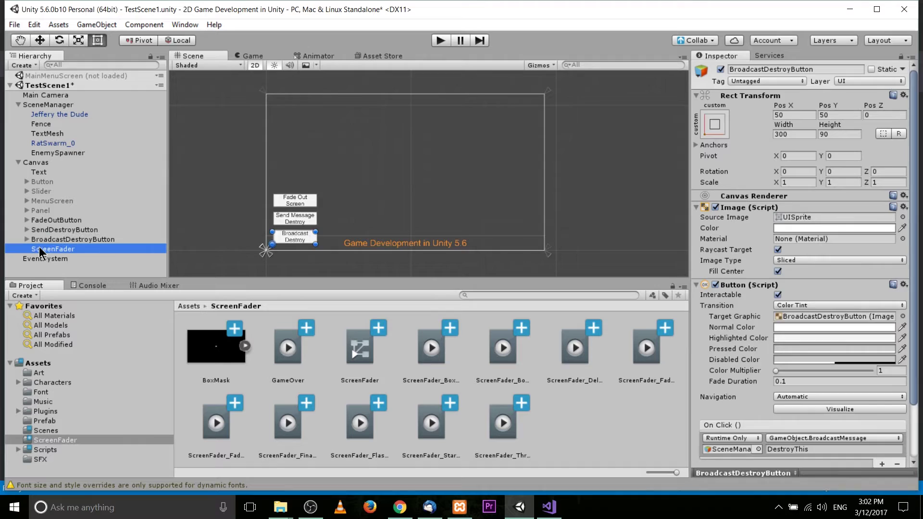
pyautogui.click(912, 263)
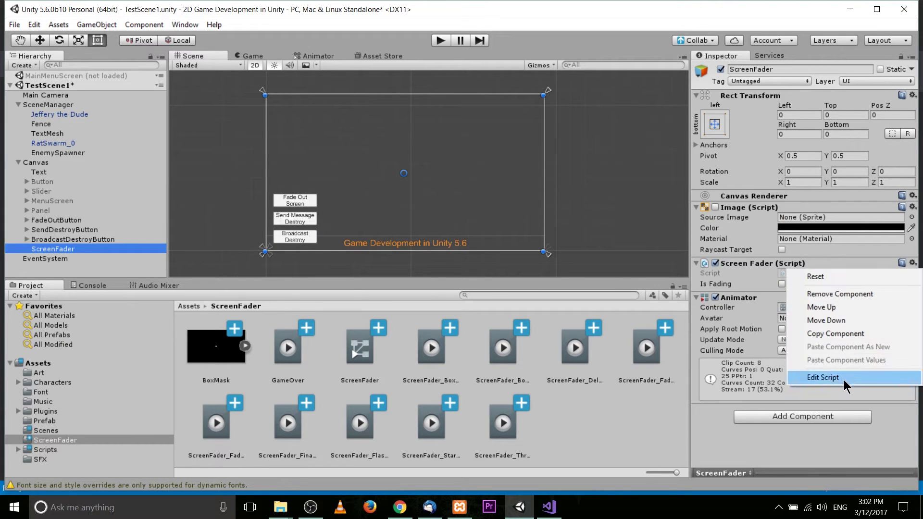
pyautogui.click(823, 378)
pyautogui.scroll(2, 520, 254)
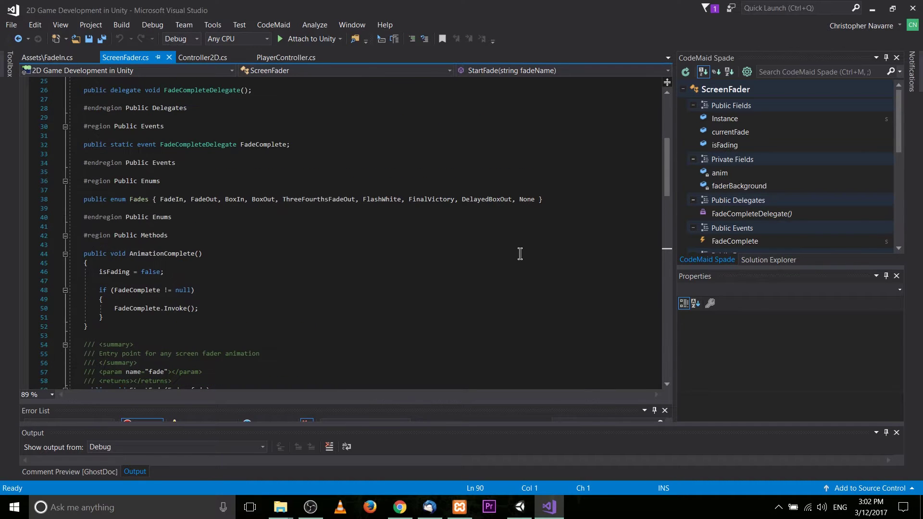
pyautogui.scroll(5, 520, 254)
pyautogui.scroll(3, 520, 253)
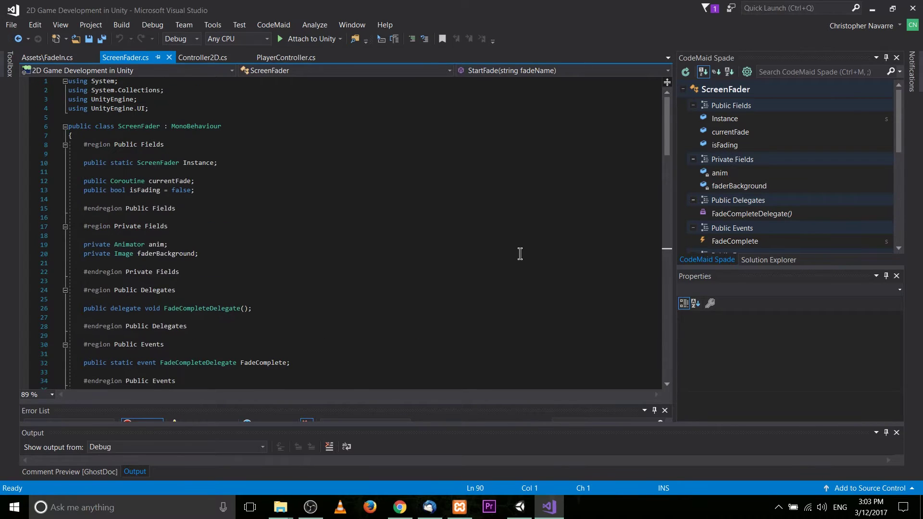
pyautogui.scroll(-5, 520, 254)
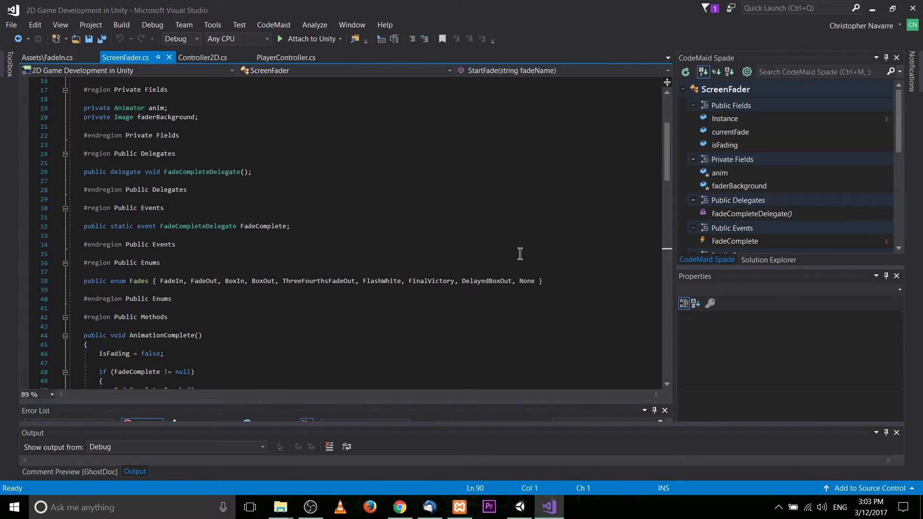
pyautogui.click(140, 280)
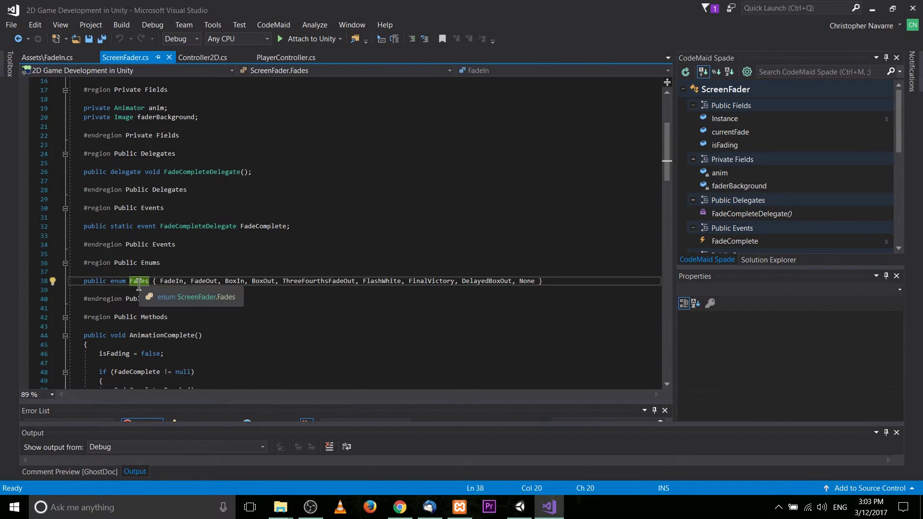
pyautogui.moveTo(181, 281)
pyautogui.scroll(-12, 171, 282)
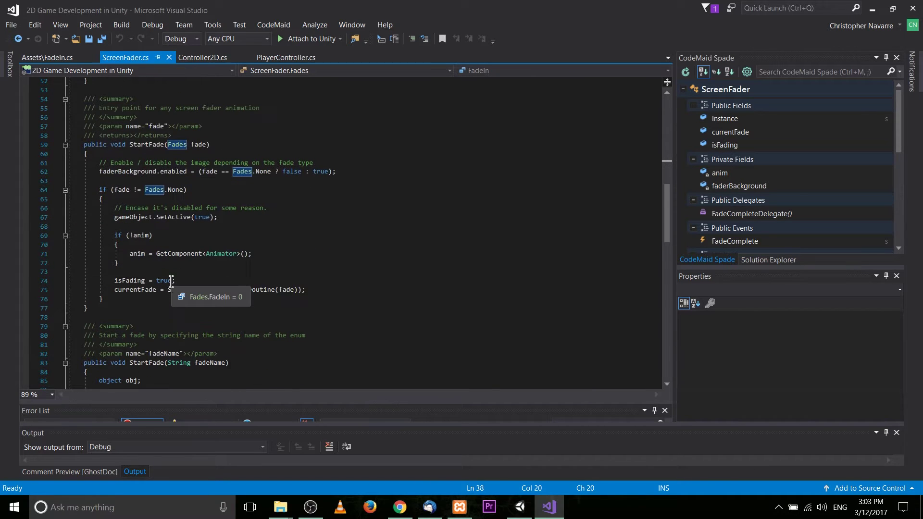
pyautogui.click(178, 289)
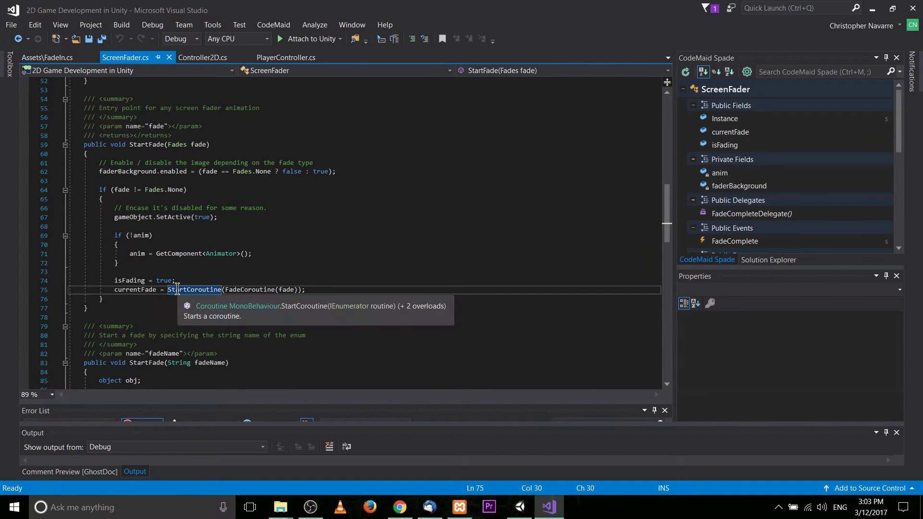
pyautogui.moveTo(235, 292)
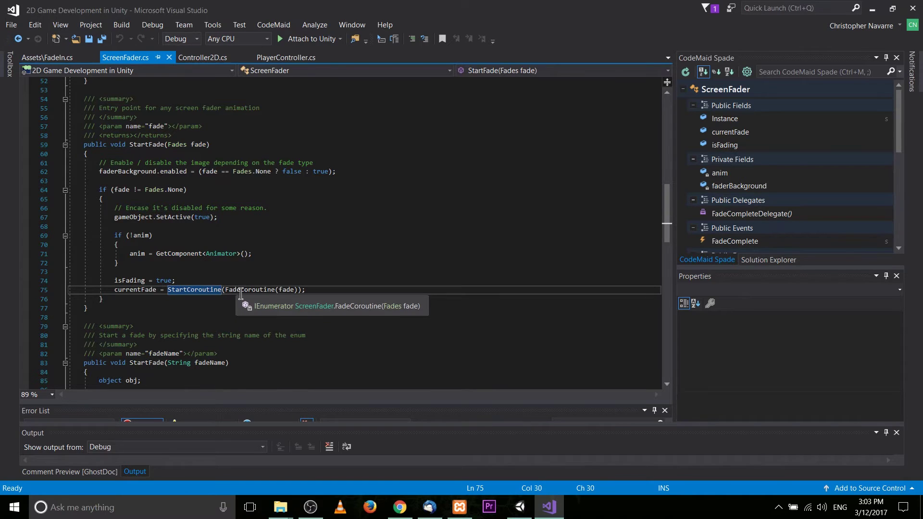
pyautogui.click(279, 289)
pyautogui.scroll(-15, 367, 306)
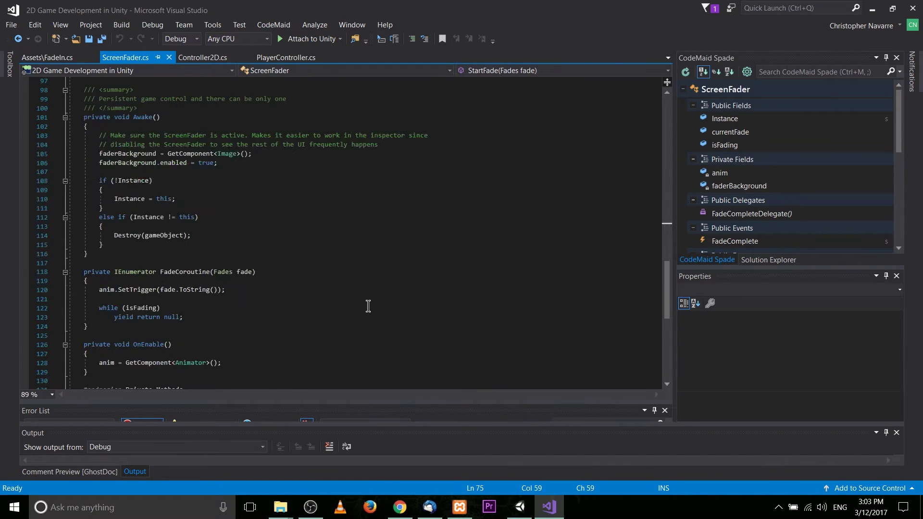
pyautogui.scroll(-5, 369, 306)
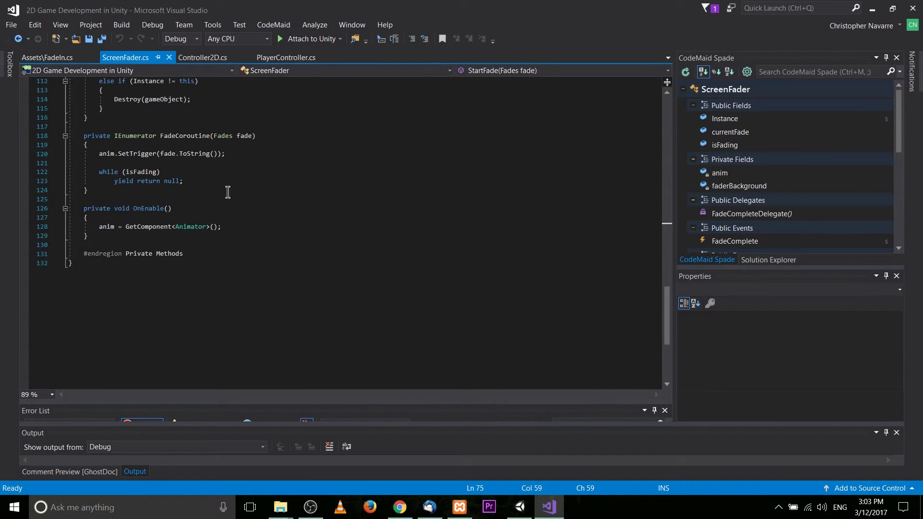
pyautogui.click(122, 153)
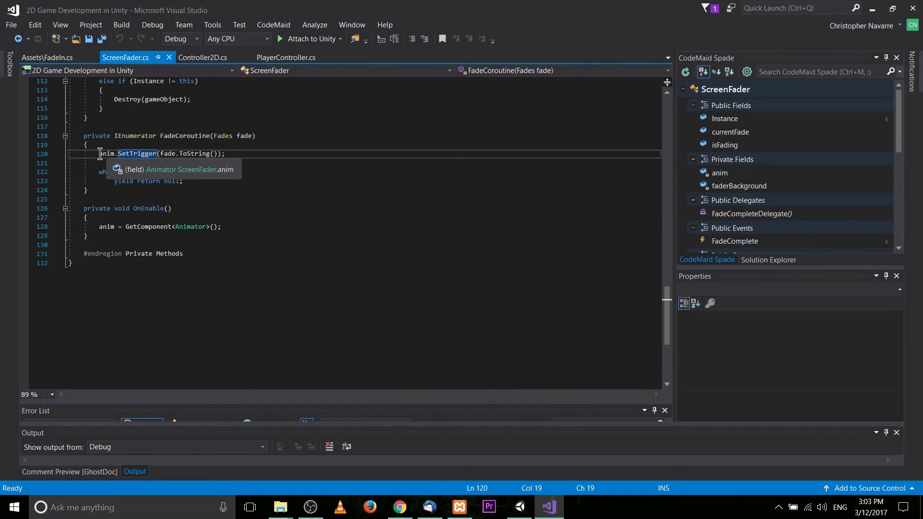
pyautogui.scroll(20, 170, 262)
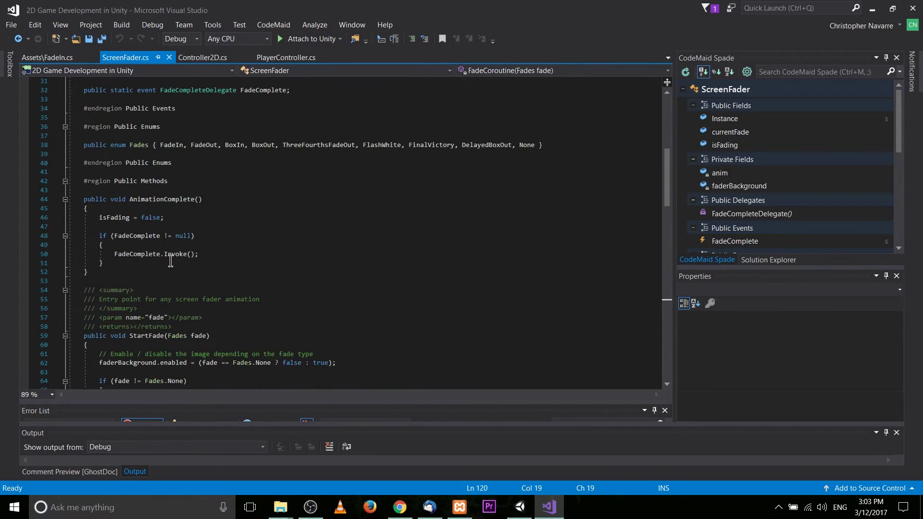
# Highlight the FadeIn enum value, isFading in AnimationComplete, and the FadeComplete event references.
pyautogui.click(167, 145)
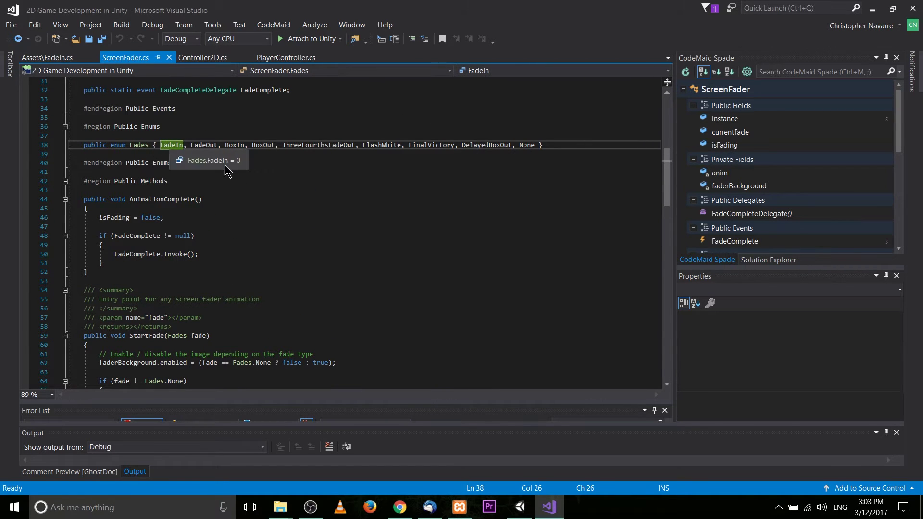
pyautogui.scroll(-20, 336, 264)
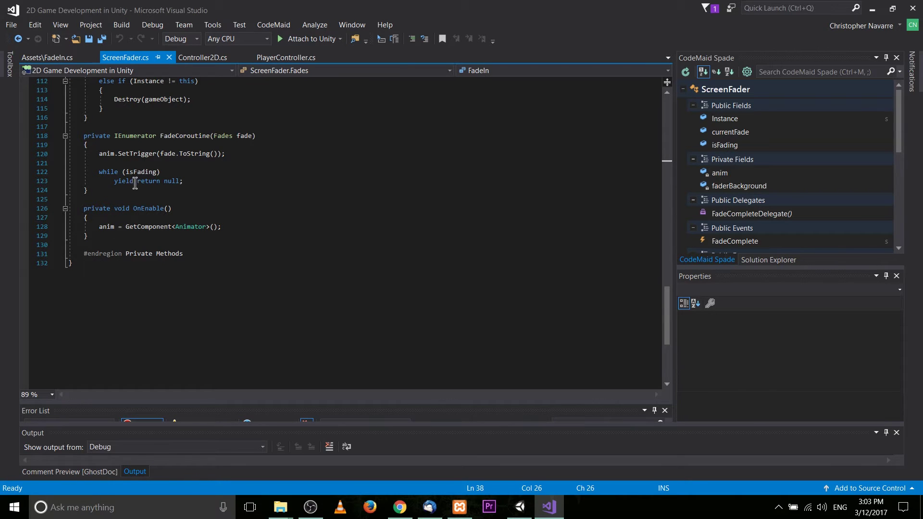
pyautogui.scroll(4, 156, 172)
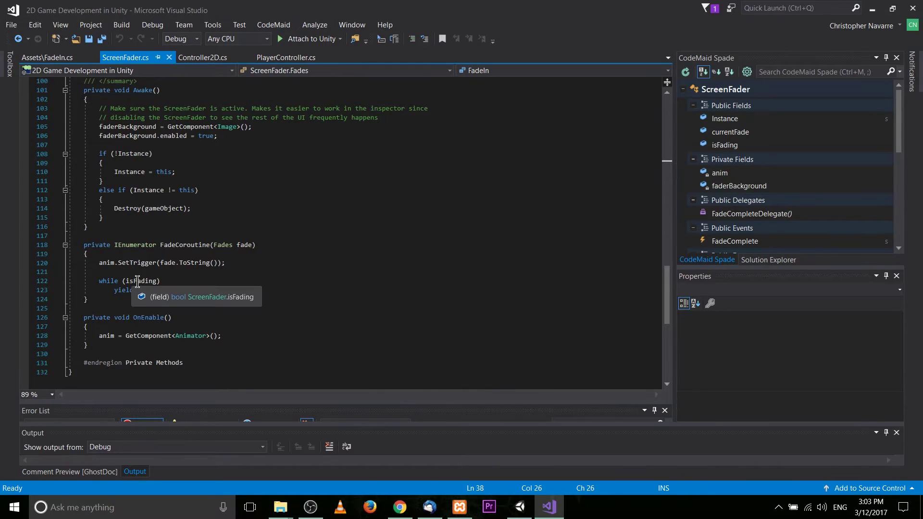
pyautogui.scroll(20, 188, 282)
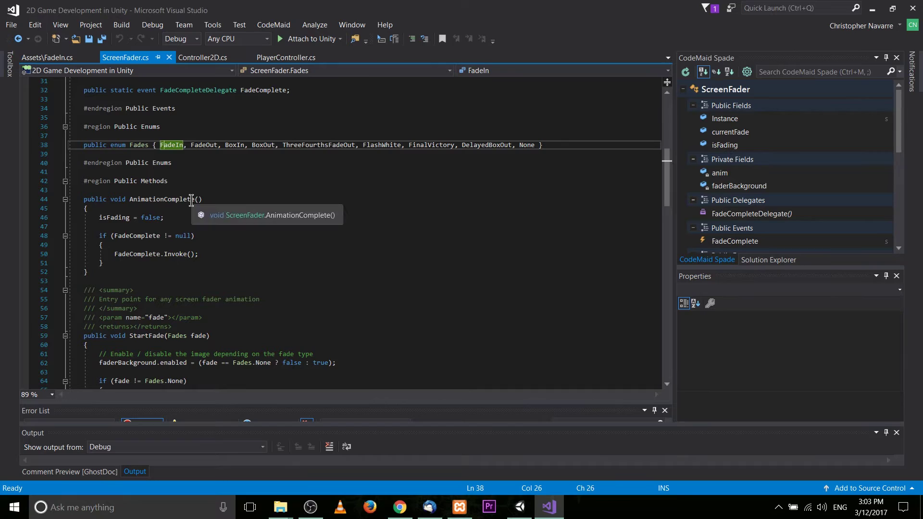
pyautogui.click(100, 217)
pyautogui.moveTo(115, 219); pyautogui.dragTo(131, 220)
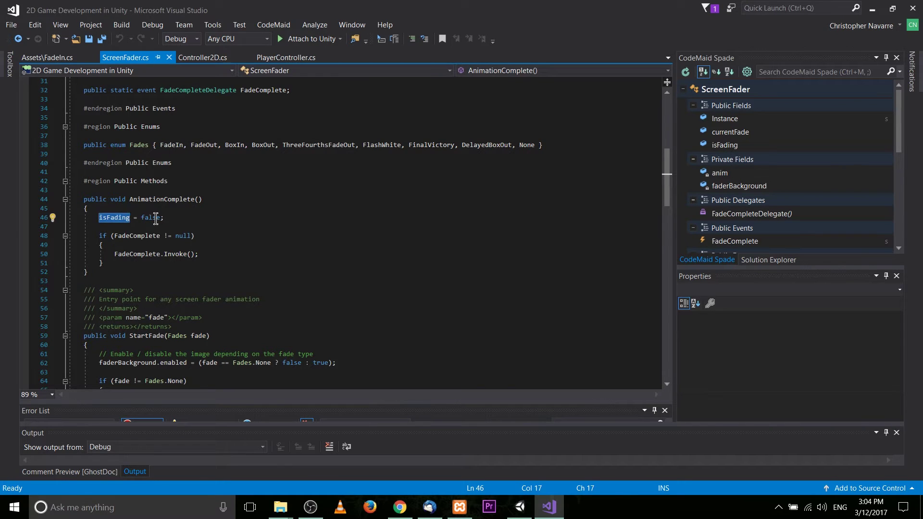
pyautogui.click(155, 218)
pyautogui.click(154, 238)
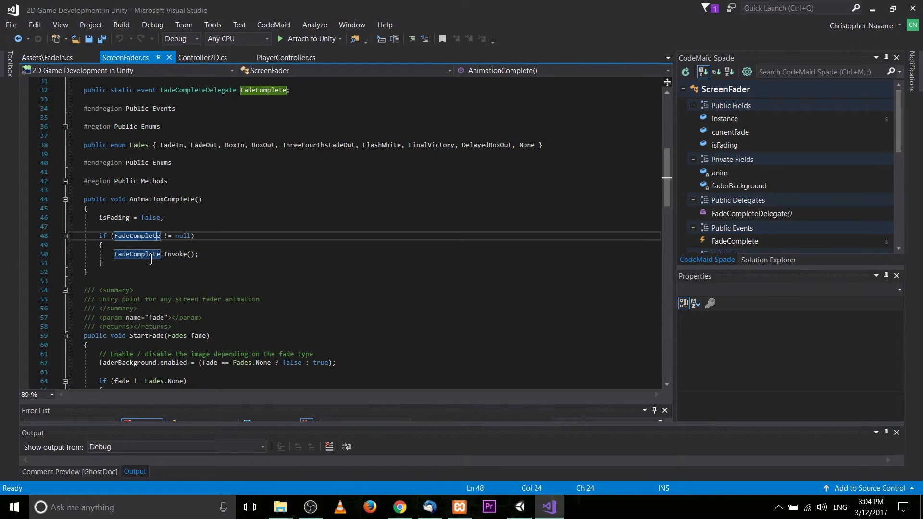
# Scroll through the rest of ScreenFader.cs, then return to the Unity editor.
pyautogui.scroll(2, 151, 259)
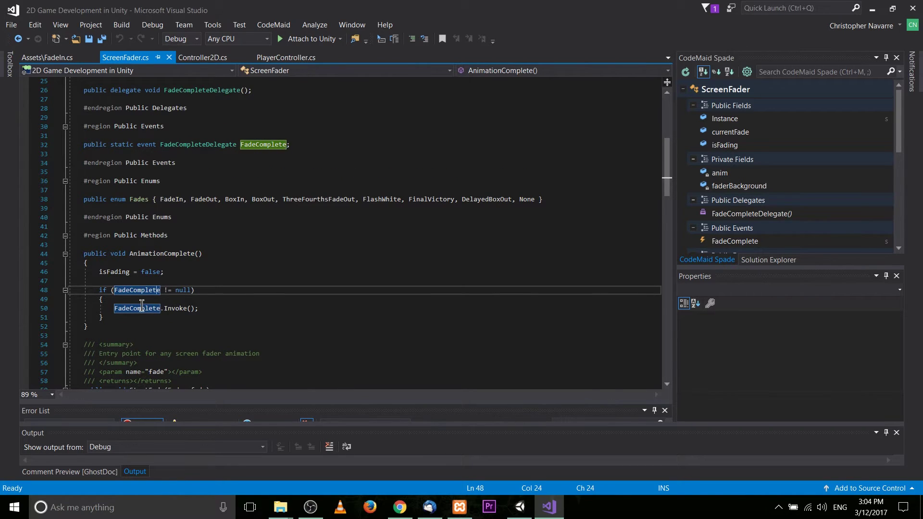
pyautogui.moveTo(141, 306)
pyautogui.scroll(-20, 420, 337)
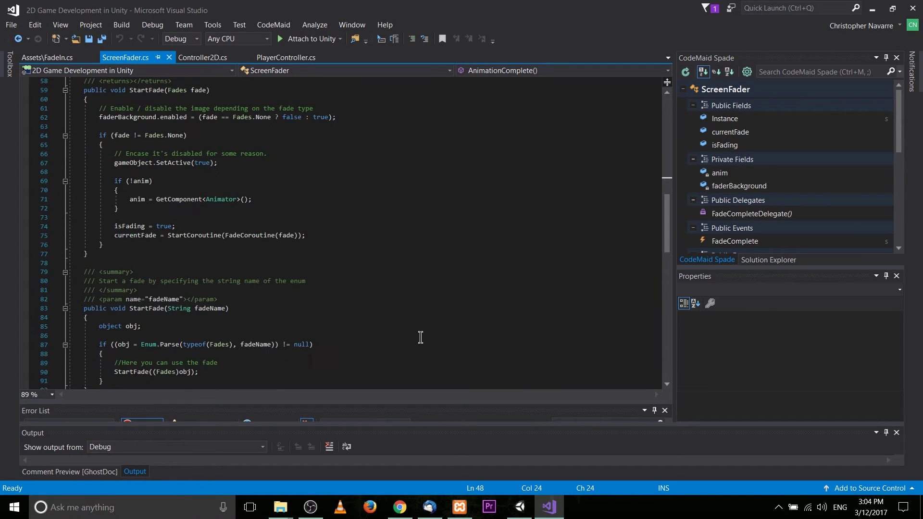
pyautogui.scroll(-6, 420, 337)
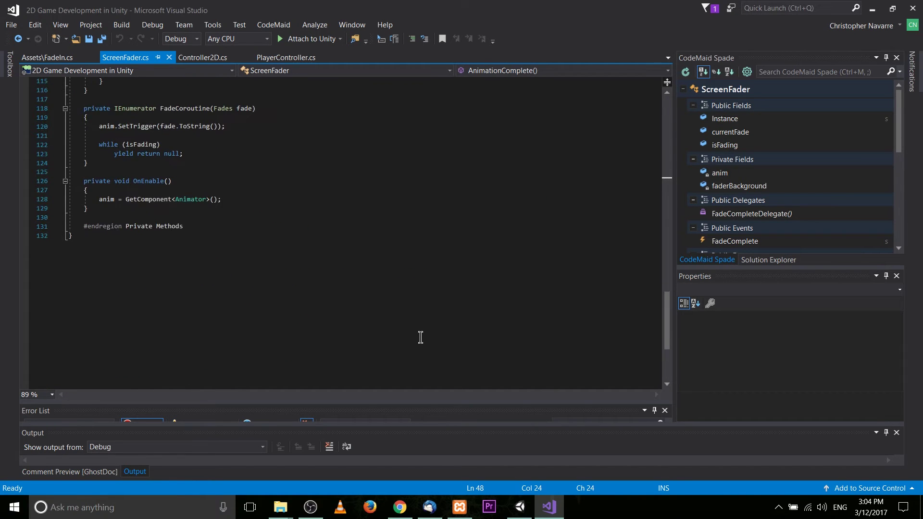
pyautogui.scroll(7, 421, 337)
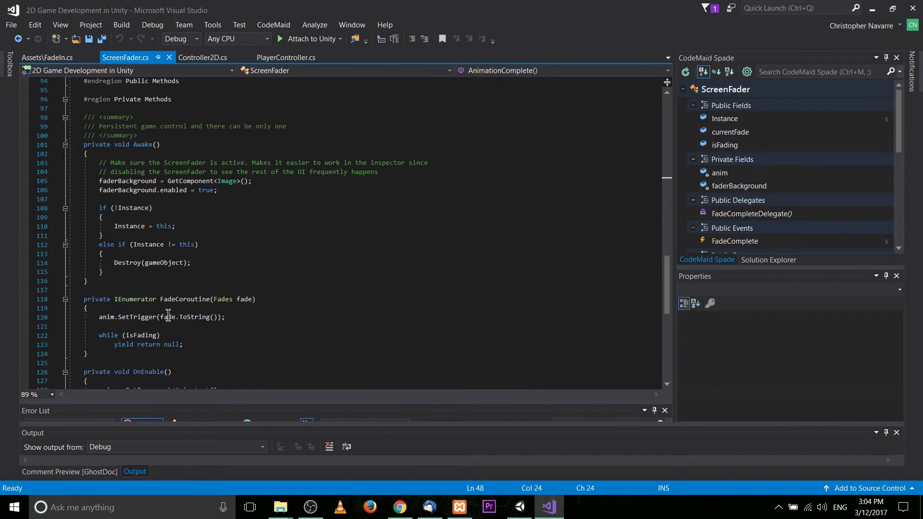
pyautogui.scroll(20, 374, 297)
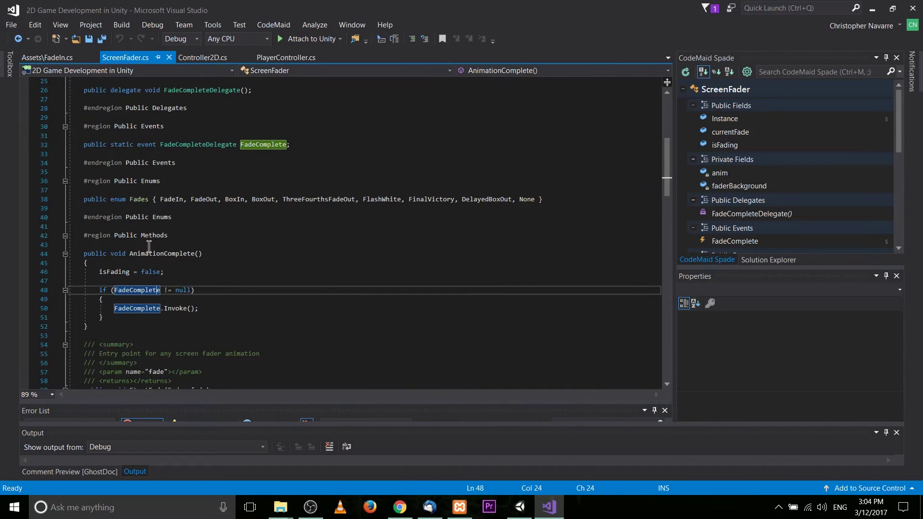
pyautogui.scroll(-20, 149, 246)
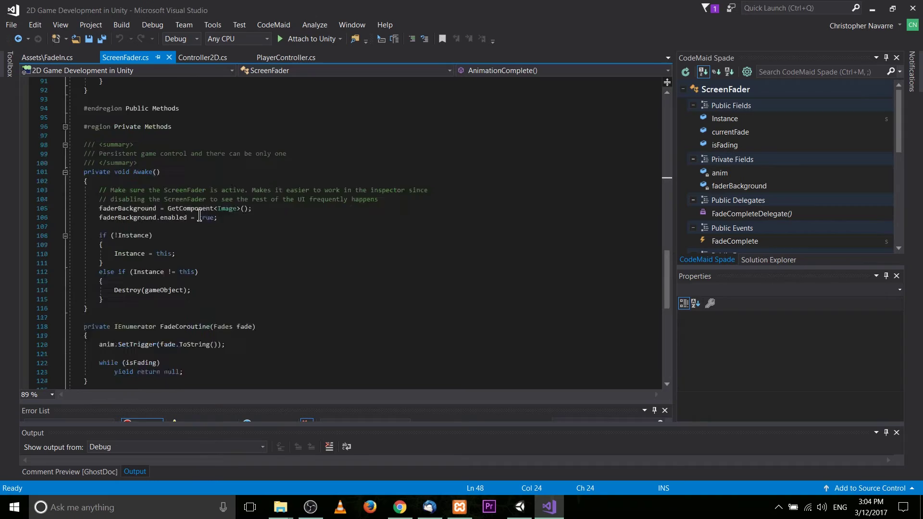
pyautogui.scroll(-5, 200, 216)
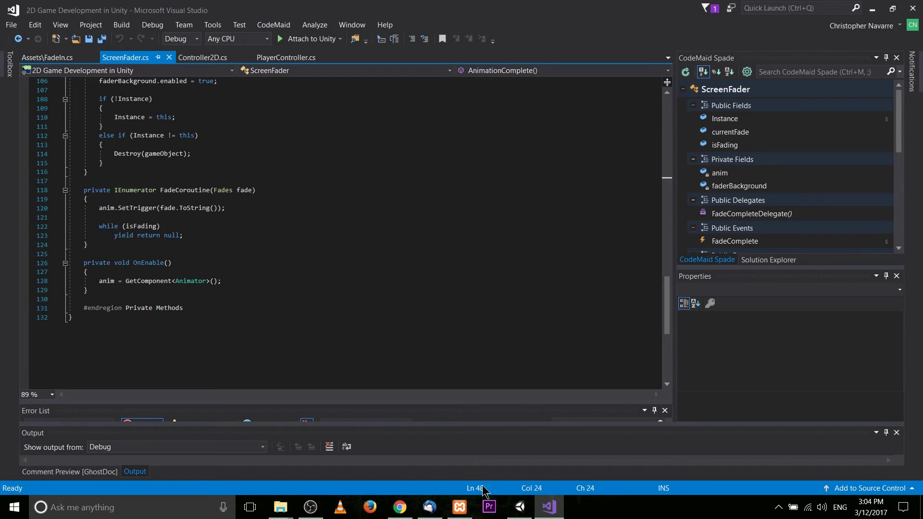
pyautogui.click(519, 507)
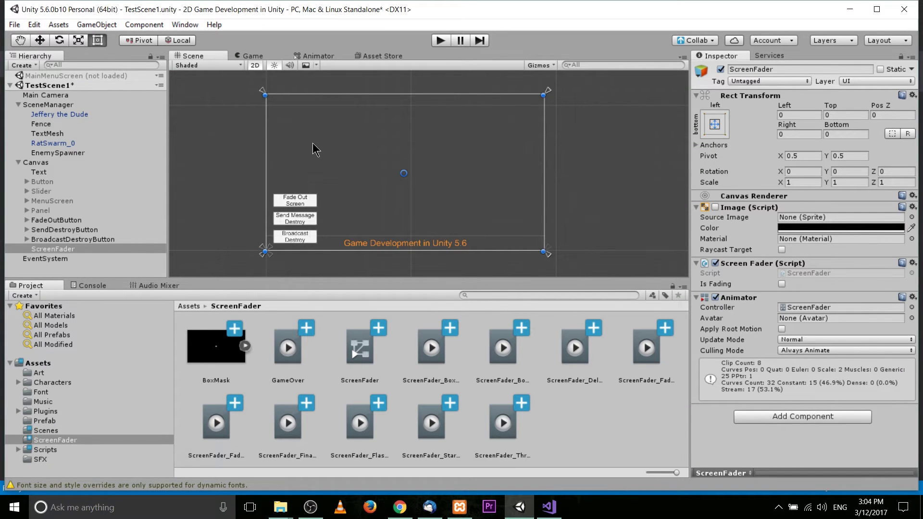
pyautogui.click(314, 59)
pyautogui.moveTo(474, 176); pyautogui.dragTo(531, 218, button='middle')
pyautogui.moveTo(434, 175); pyautogui.dragTo(474, 179, button='middle')
pyautogui.click(511, 181)
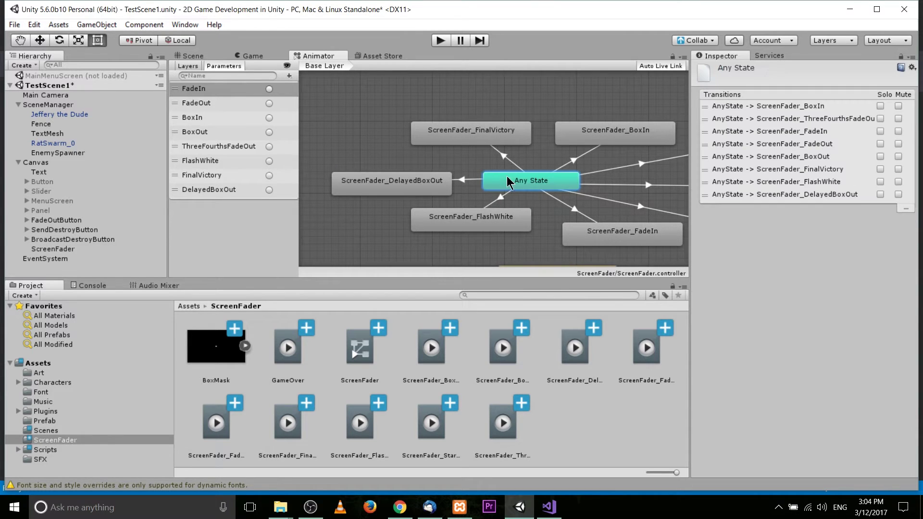
pyautogui.moveTo(532, 197); pyautogui.dragTo(444, 200, button='middle')
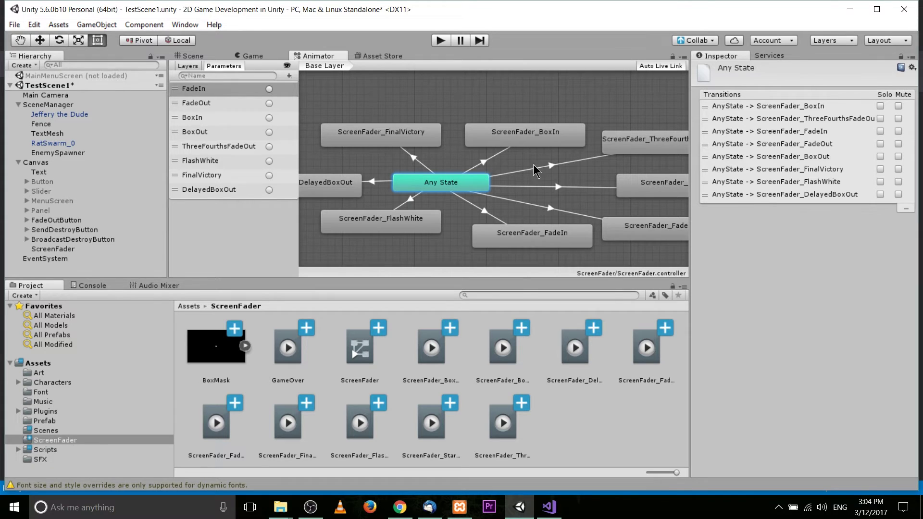
pyautogui.moveTo(462, 179); pyautogui.dragTo(405, 180, button='middle')
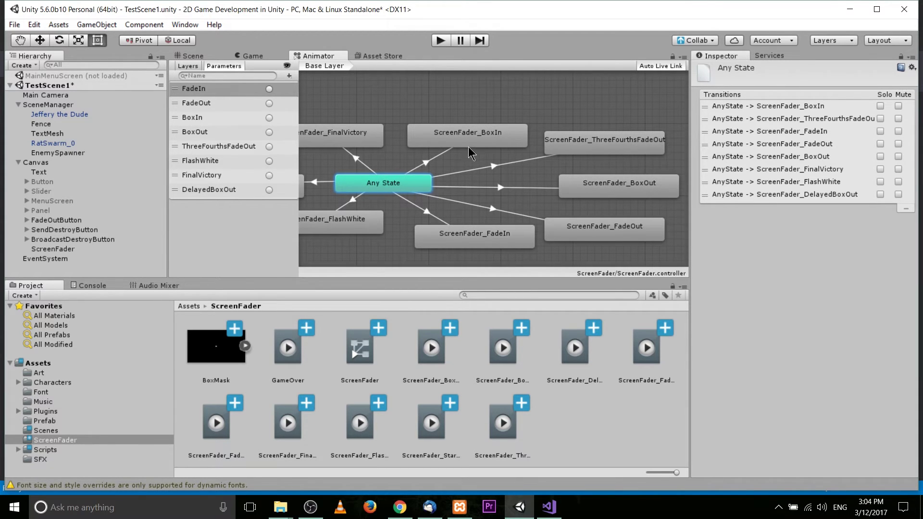
pyautogui.moveTo(421, 232); pyautogui.dragTo(488, 204, button='middle')
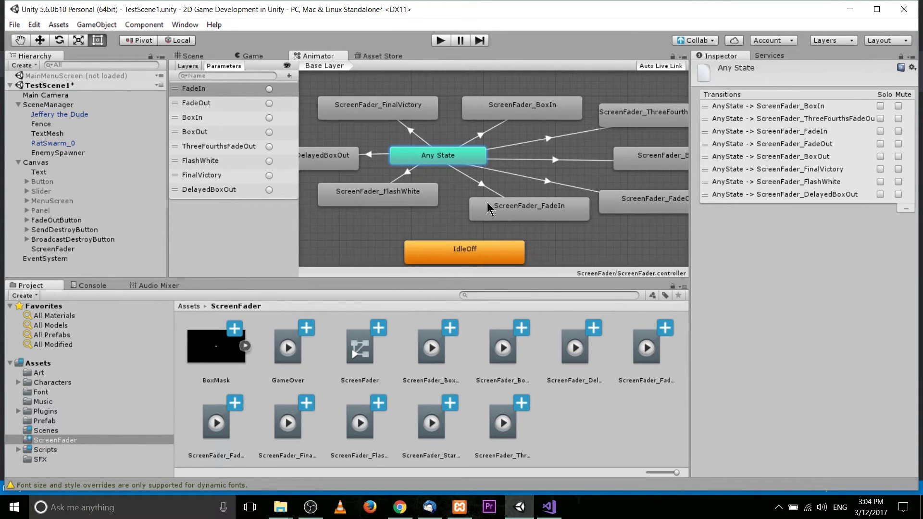
pyautogui.click(482, 185)
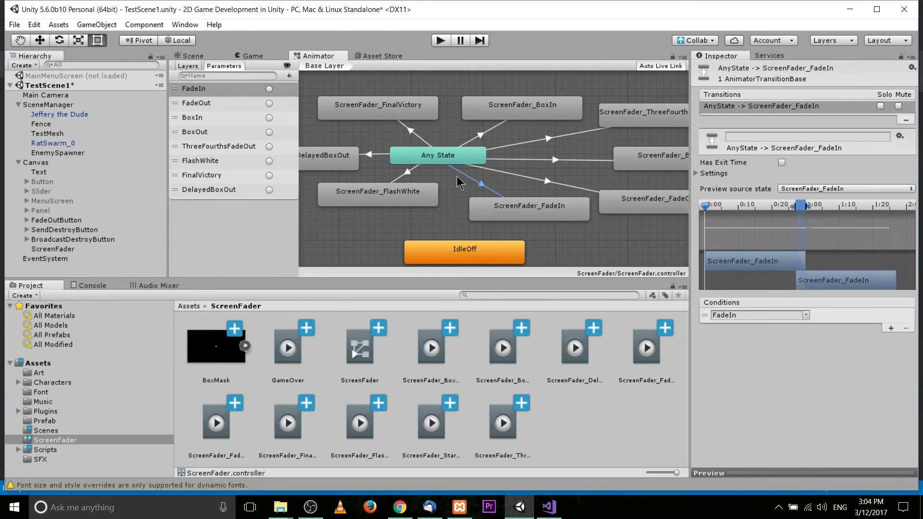
pyautogui.click(479, 215)
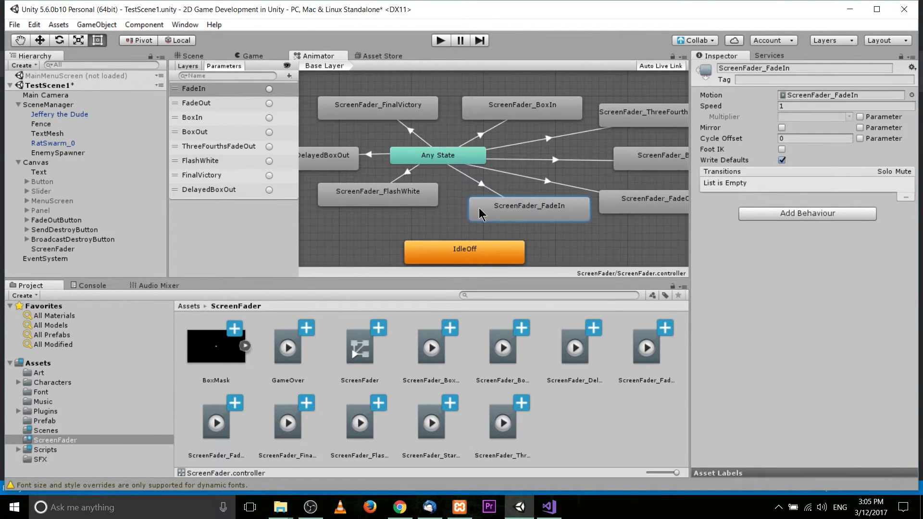
pyautogui.moveTo(569, 216); pyautogui.dragTo(469, 216, button='middle')
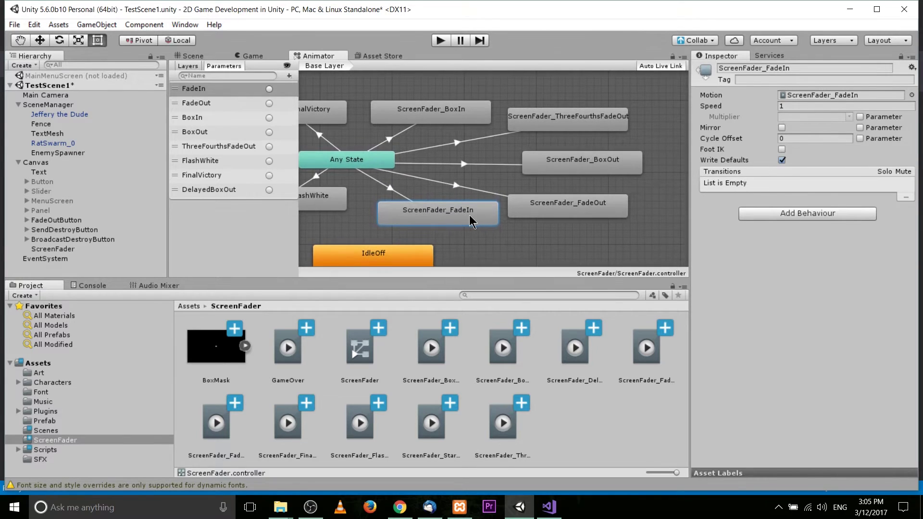
pyautogui.click(464, 113)
pyautogui.click(556, 113)
pyautogui.moveTo(468, 156); pyautogui.dragTo(562, 171, button='middle')
pyautogui.click(188, 66)
pyautogui.click(192, 56)
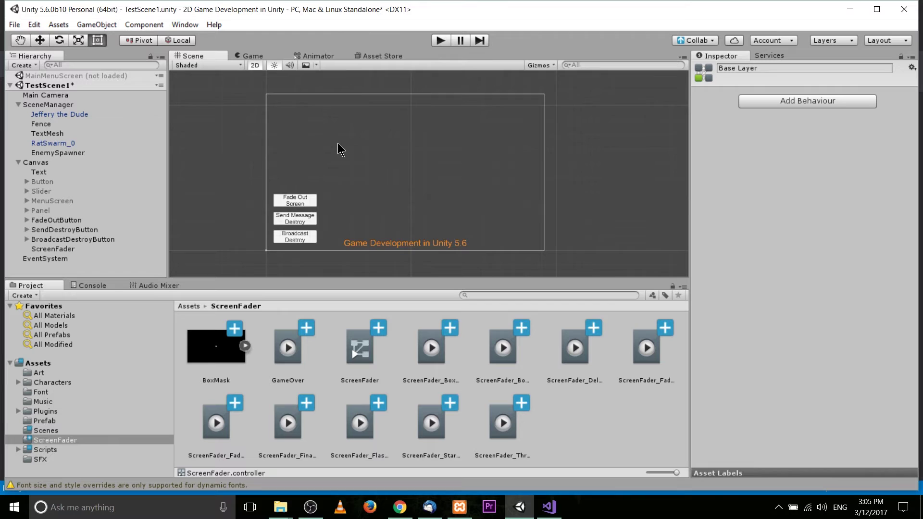
pyautogui.click(70, 249)
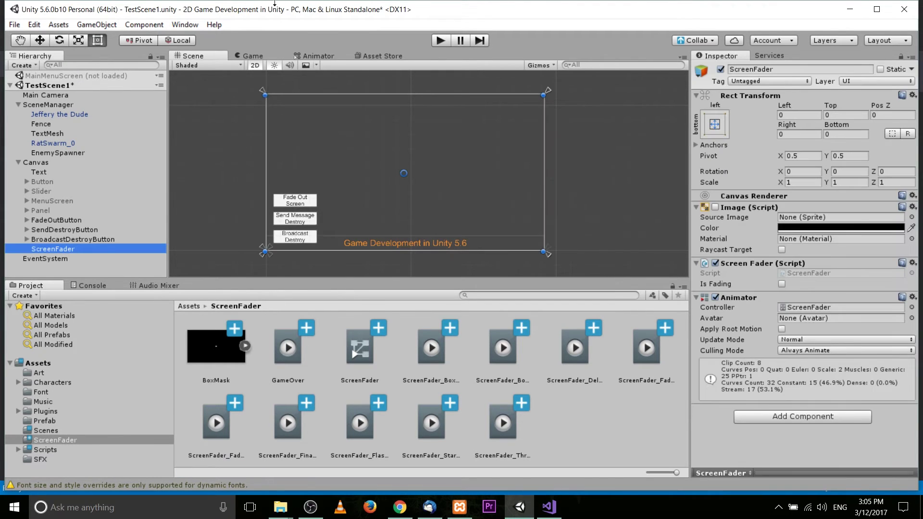
# Open the Animation window for ScreenFader, expand Image.Color, and scrub the FadeIn clip to 1:00.
pyautogui.click(185, 24)
pyautogui.click(218, 165)
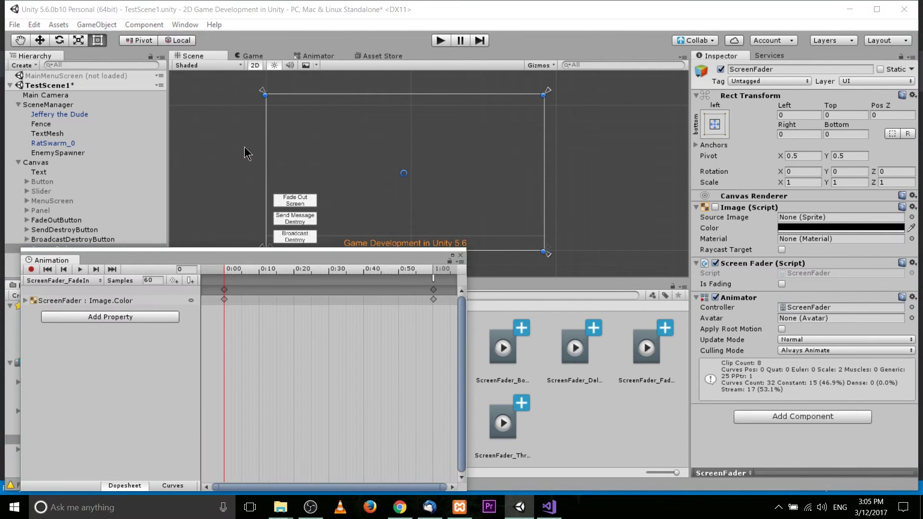
pyautogui.moveTo(466, 265); pyautogui.dragTo(434, 221)
pyautogui.moveTo(260, 222); pyautogui.dragTo(272, 230)
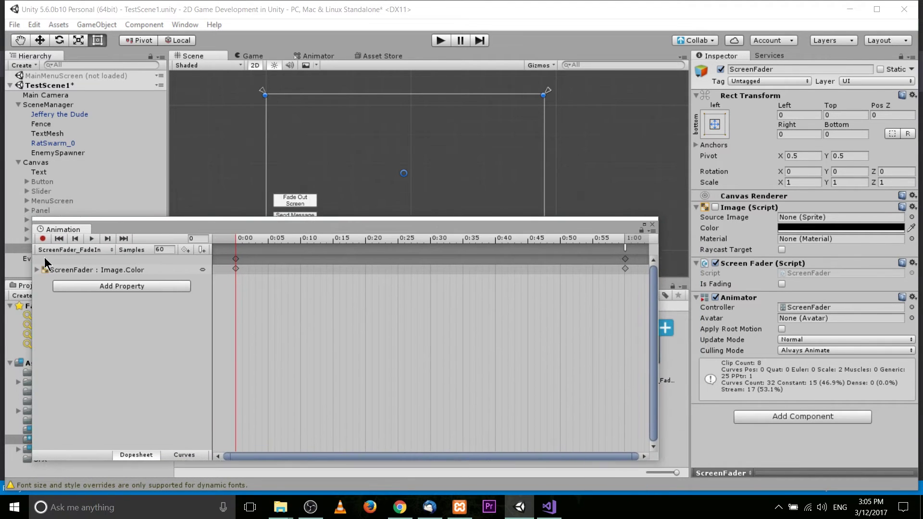
pyautogui.click(36, 269)
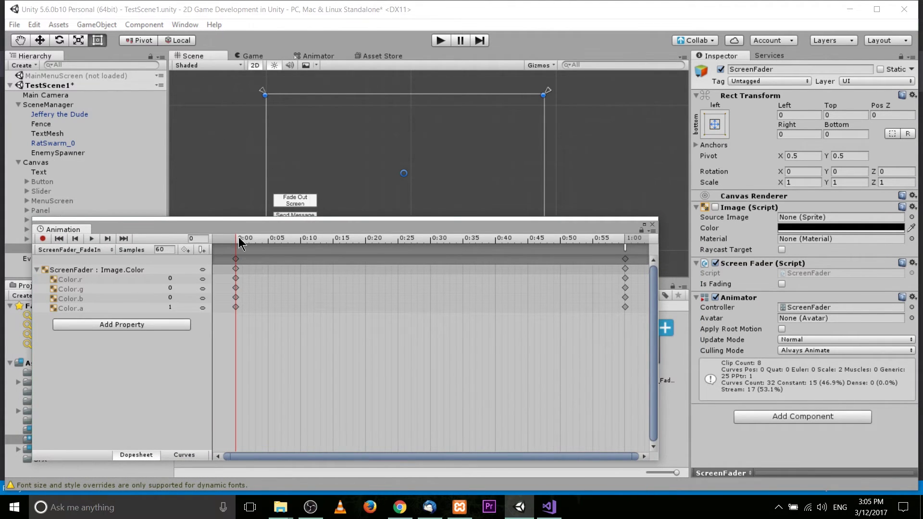
pyautogui.moveTo(233, 238); pyautogui.dragTo(573, 238)
pyautogui.click(58, 239)
pyautogui.moveTo(238, 240); pyautogui.dragTo(626, 247)
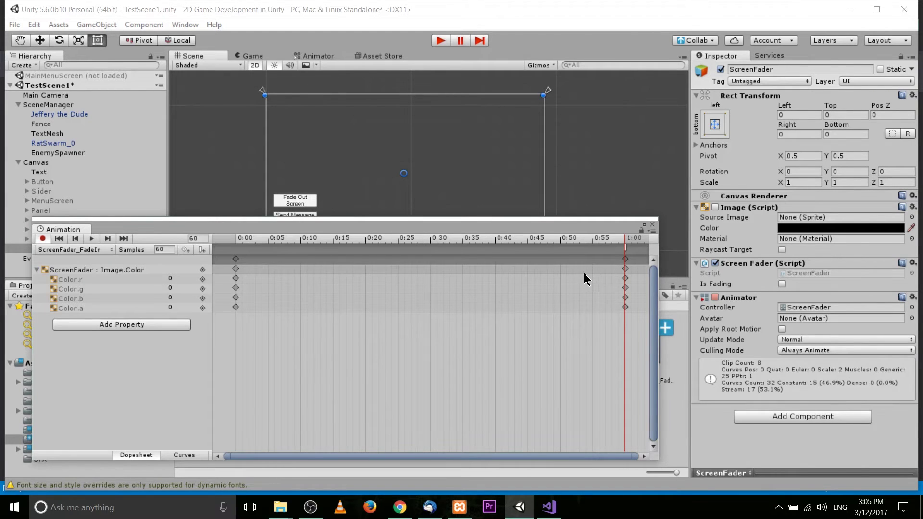
# Set the end-of-clip event's Function to AnimationComplete().
pyautogui.click(624, 248)
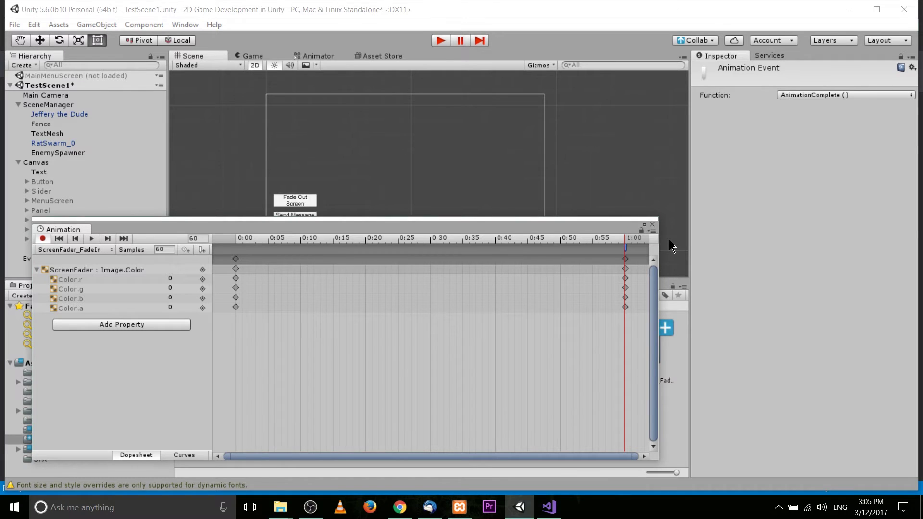
pyautogui.click(796, 96)
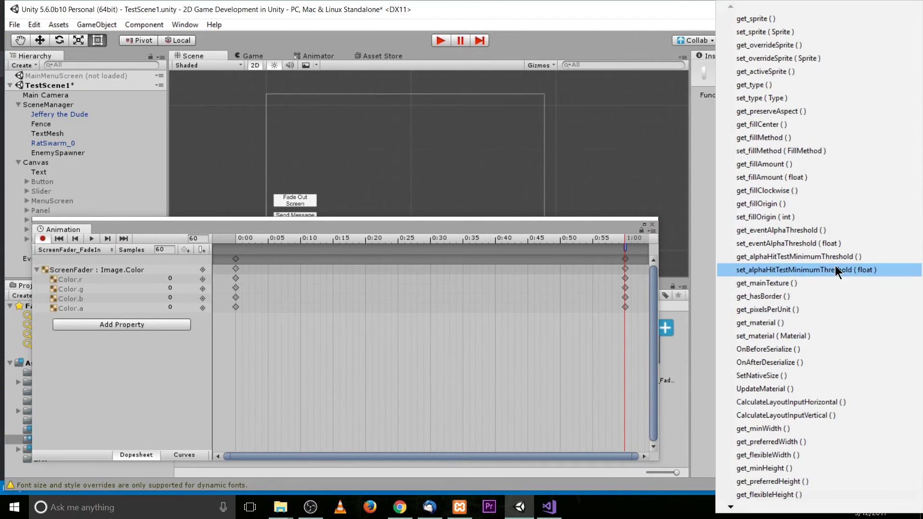
pyautogui.click(797, 494)
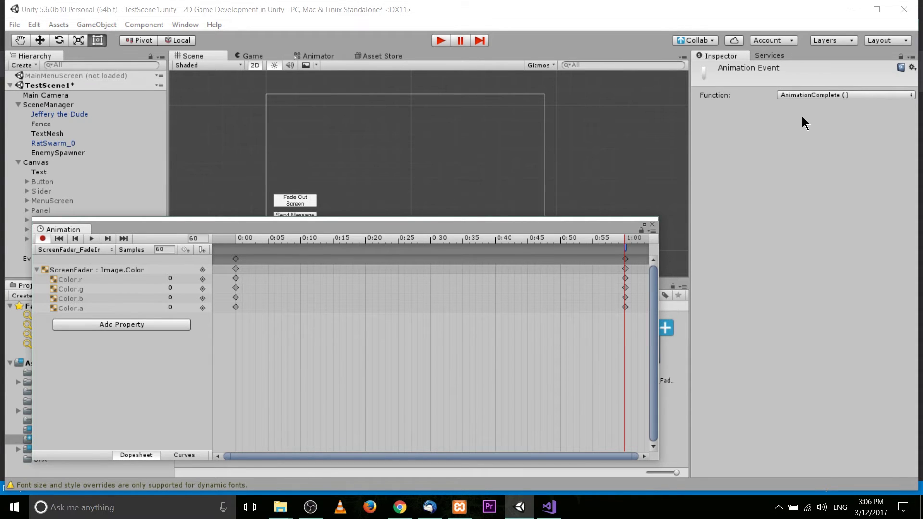
# Switch to the ScreenFader_BoxOut clip, play it back, and expand its Scale track.
pyautogui.click(67, 249)
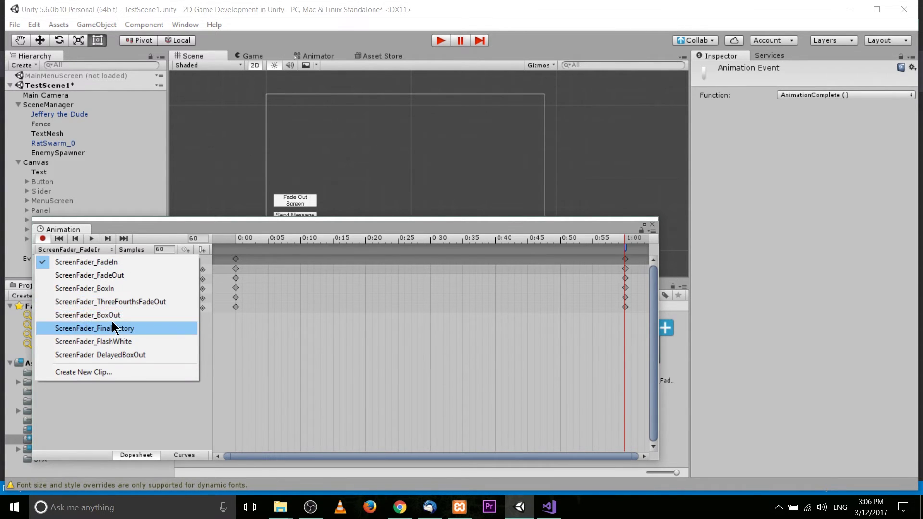
pyautogui.click(128, 315)
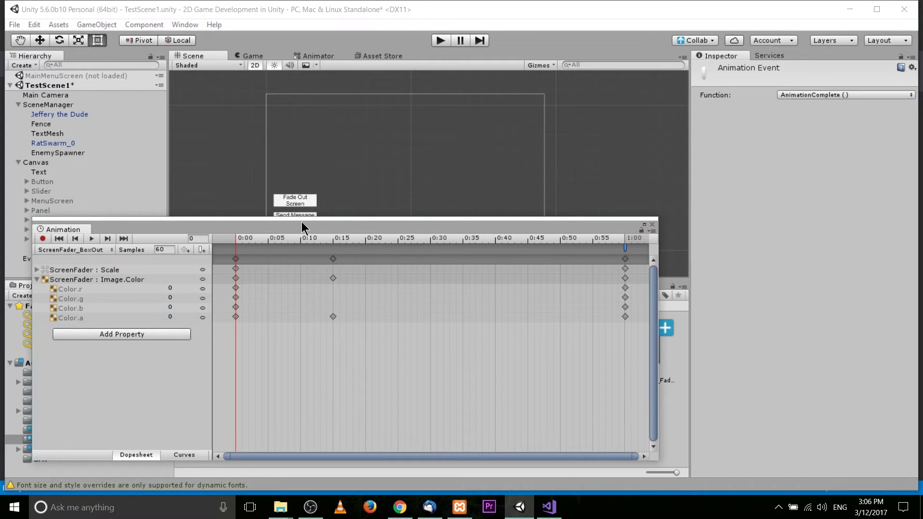
pyautogui.moveTo(303, 223); pyautogui.dragTo(318, 254)
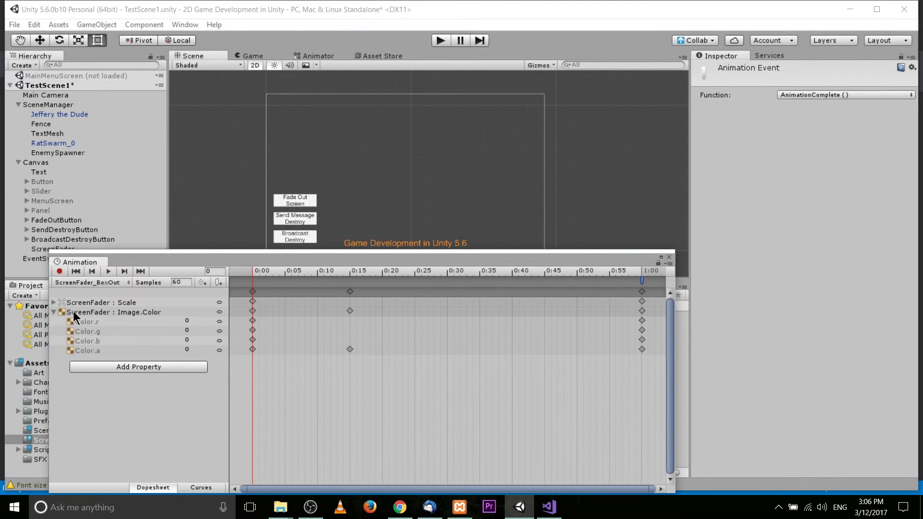
pyautogui.hotkey('ctrl', 'p')
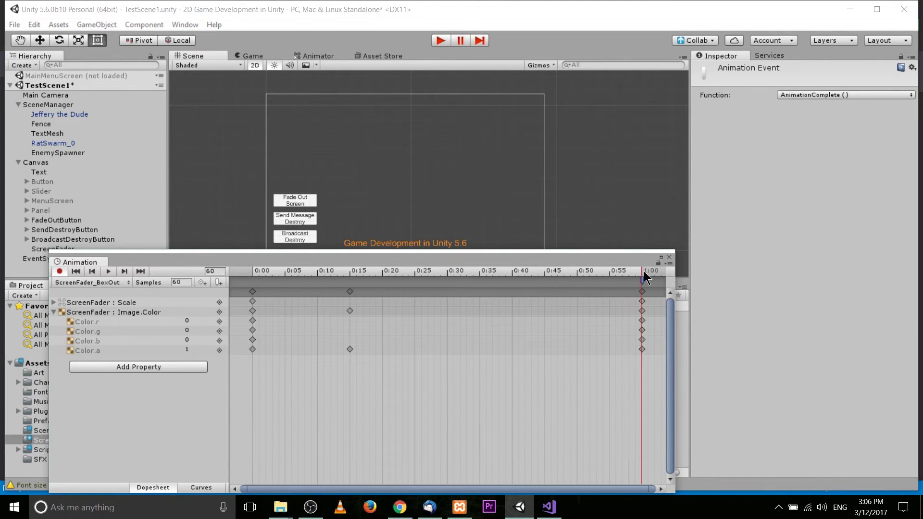
pyautogui.click(54, 302)
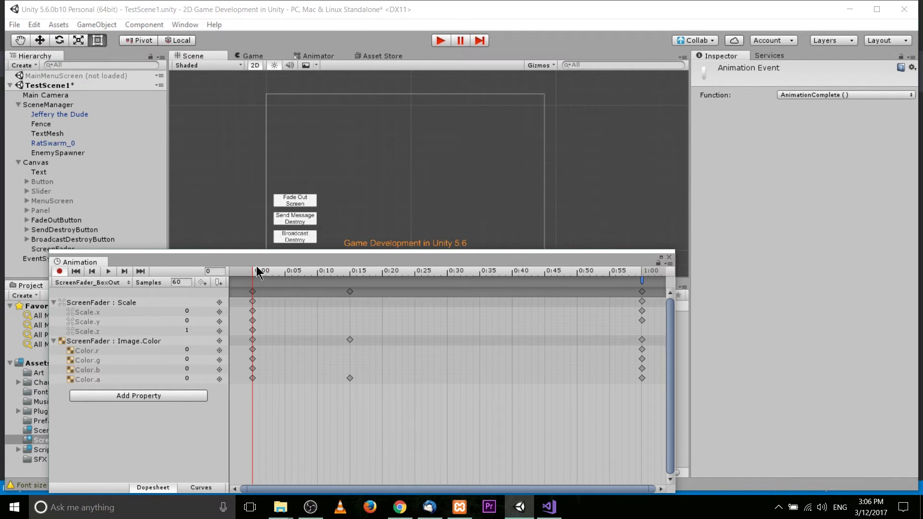
pyautogui.moveTo(256, 266); pyautogui.dragTo(640, 298)
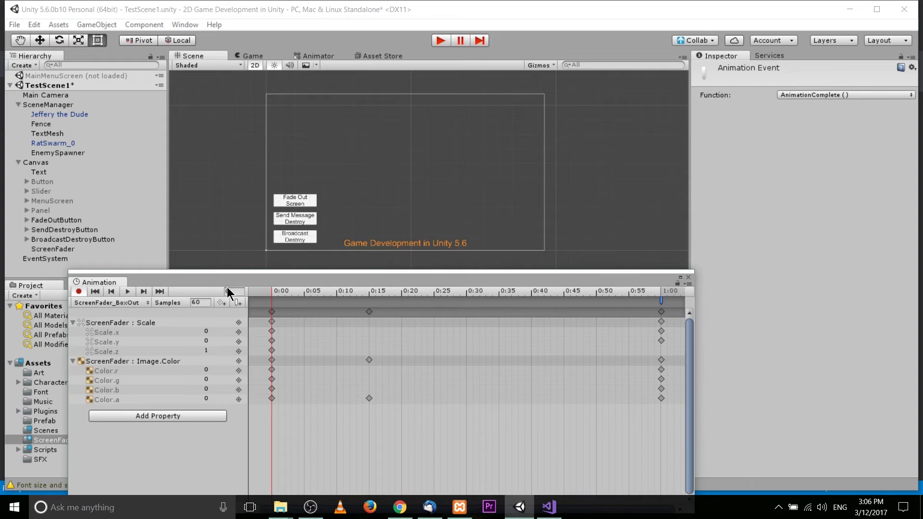
# Select ScreenFader and toggle the Image checkbox repeatedly to record Image.Enabled keys, ending with it off.
pyautogui.click(67, 249)
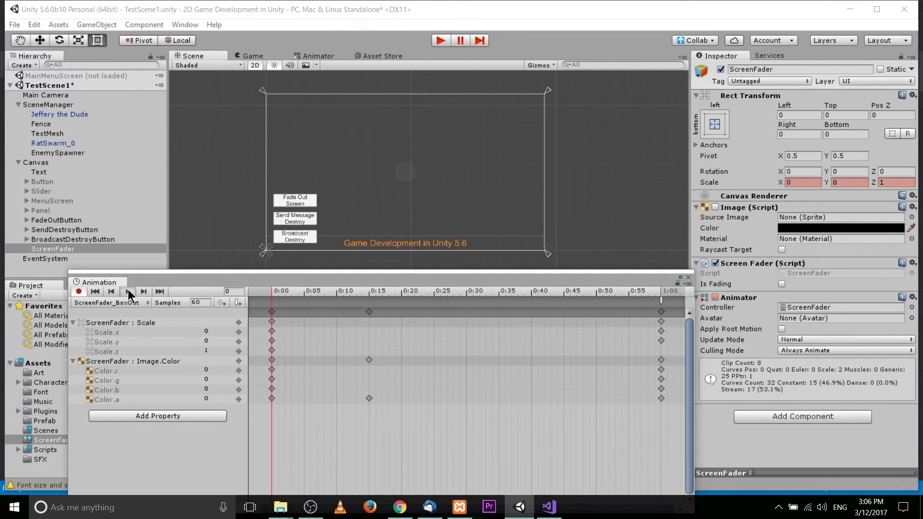
pyautogui.click(128, 292)
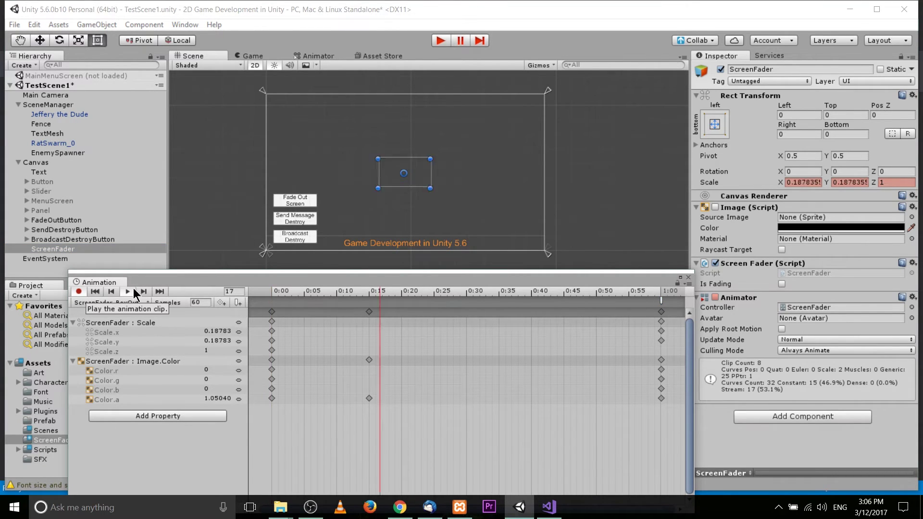
pyautogui.click(715, 207)
pyautogui.click(715, 207)
pyautogui.click(715, 207)
pyautogui.click(715, 207)
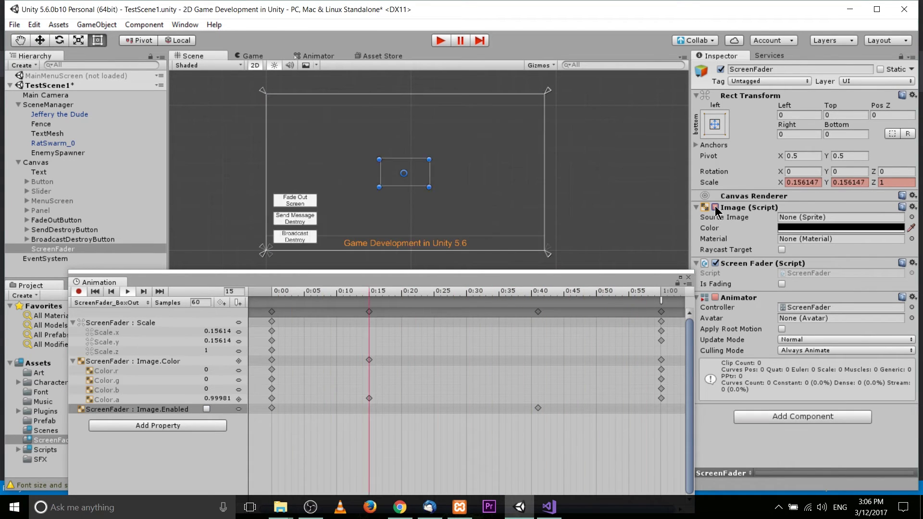
pyautogui.click(715, 207)
pyautogui.click(715, 207)
pyautogui.click(715, 208)
pyautogui.click(715, 208)
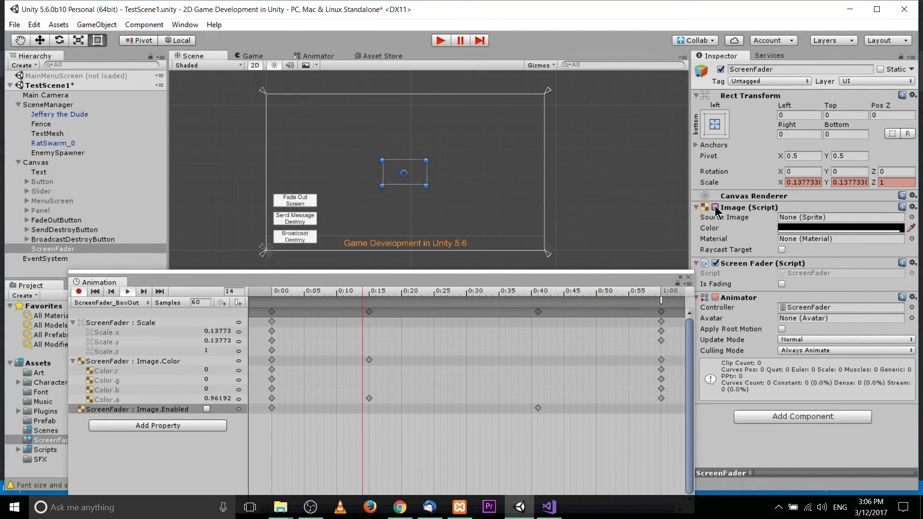
pyautogui.click(715, 207)
pyautogui.click(715, 207)
pyautogui.click(714, 207)
pyautogui.click(714, 207)
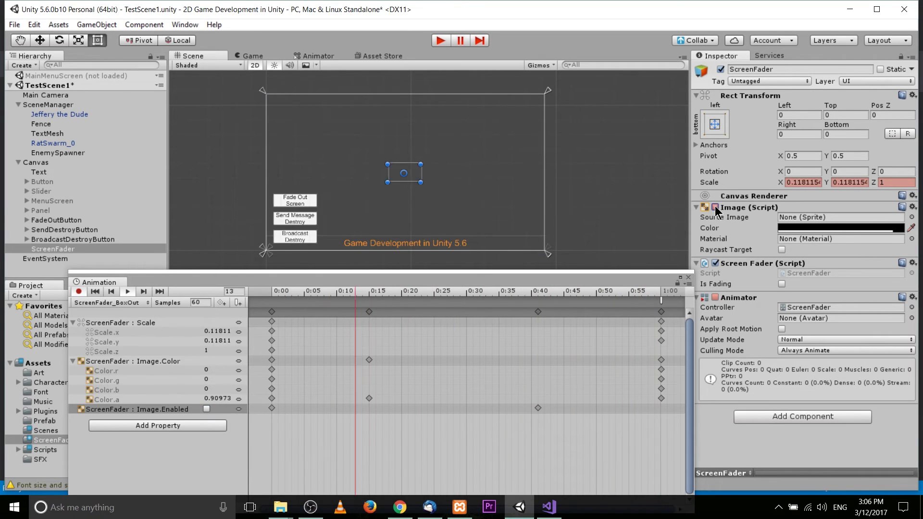
pyautogui.click(715, 208)
pyautogui.click(714, 207)
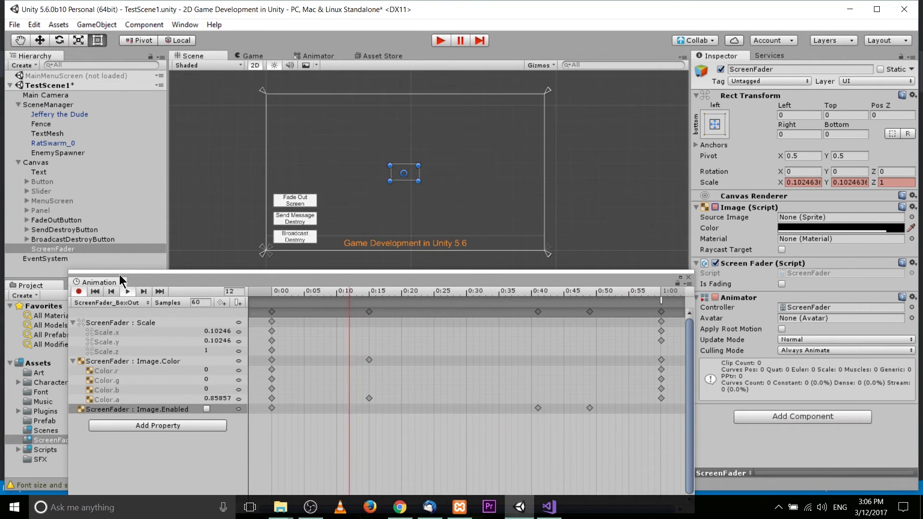
pyautogui.moveTo(193, 283); pyautogui.dragTo(180, 222)
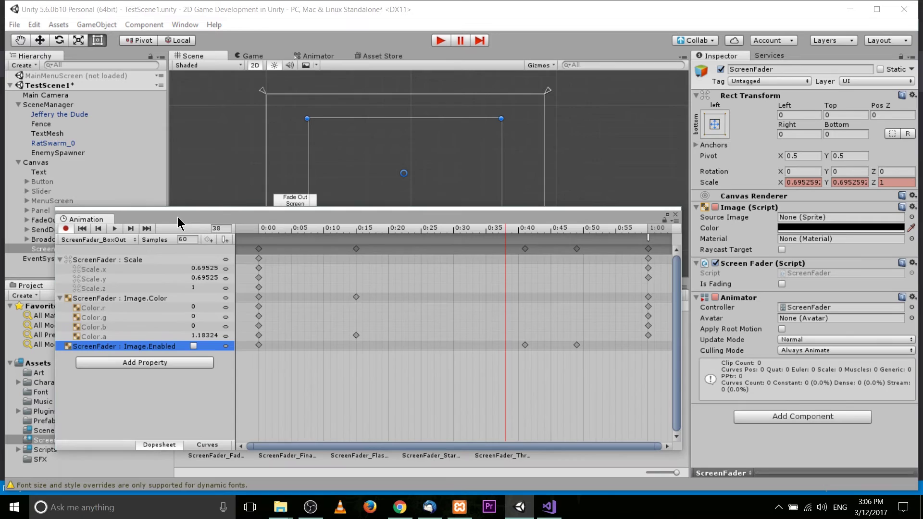
pyautogui.click(121, 238)
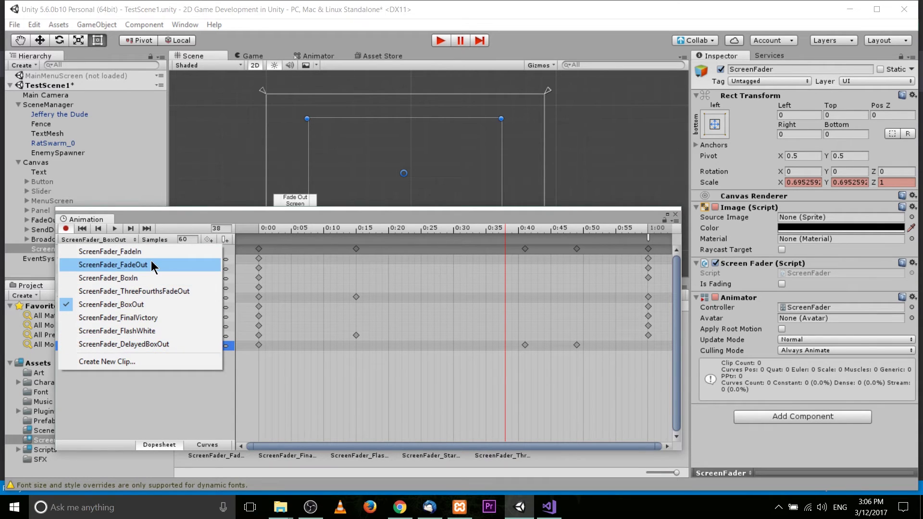
# Switch the Animation window through ScreenFader_FadeIn to the ScreenFader_FadeOut clip.
pyautogui.click(158, 248)
pyautogui.click(129, 239)
pyautogui.click(120, 265)
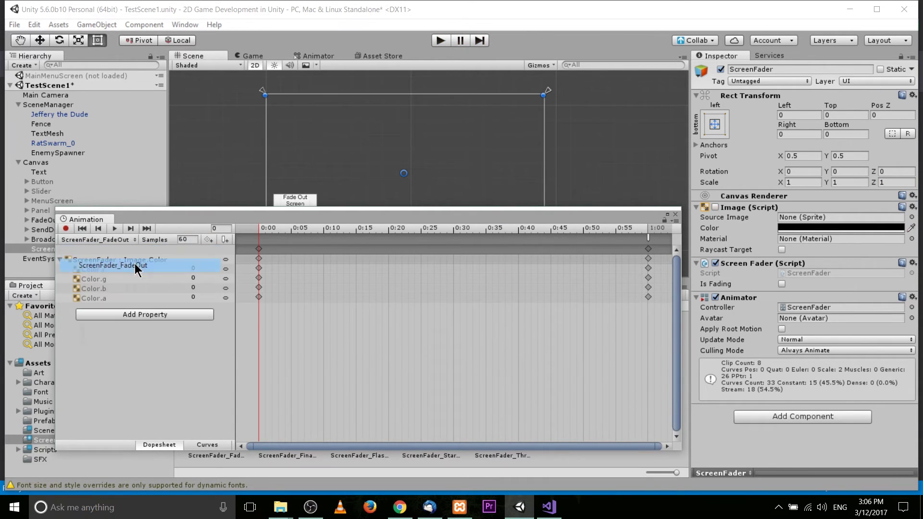
pyautogui.click(128, 239)
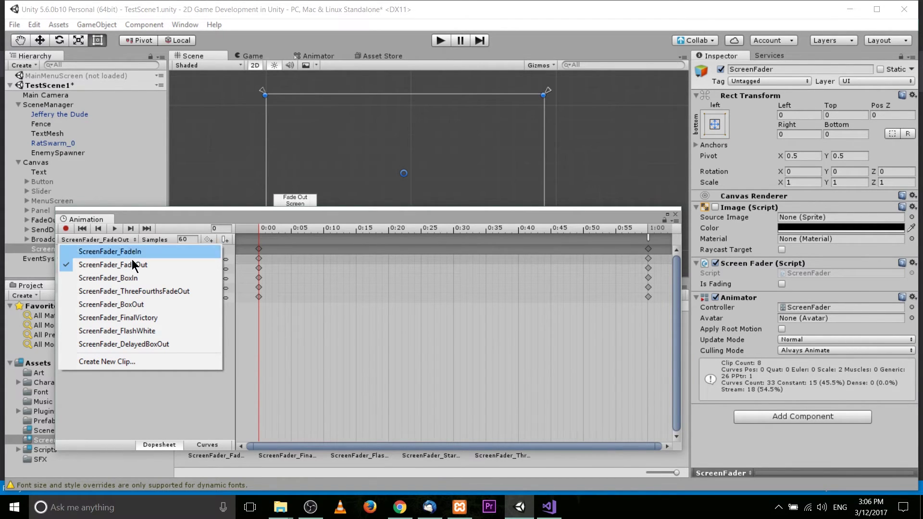
pyautogui.click(112, 239)
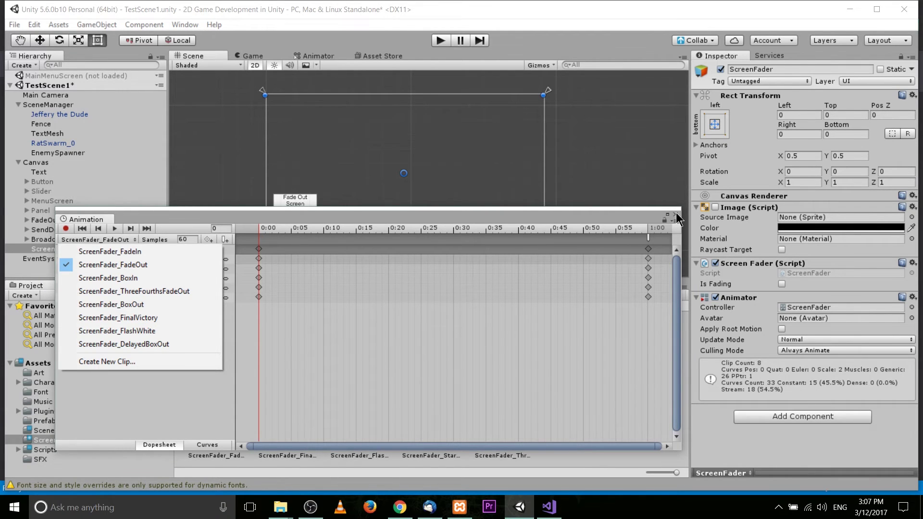
# Close the Animation window and briefly show, then hide, the fader's black image.
pyautogui.click(677, 217)
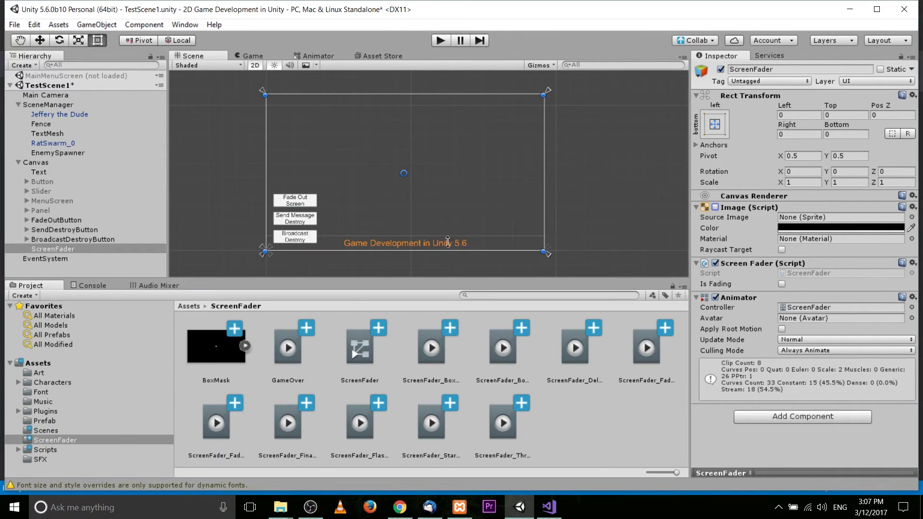
pyautogui.click(716, 208)
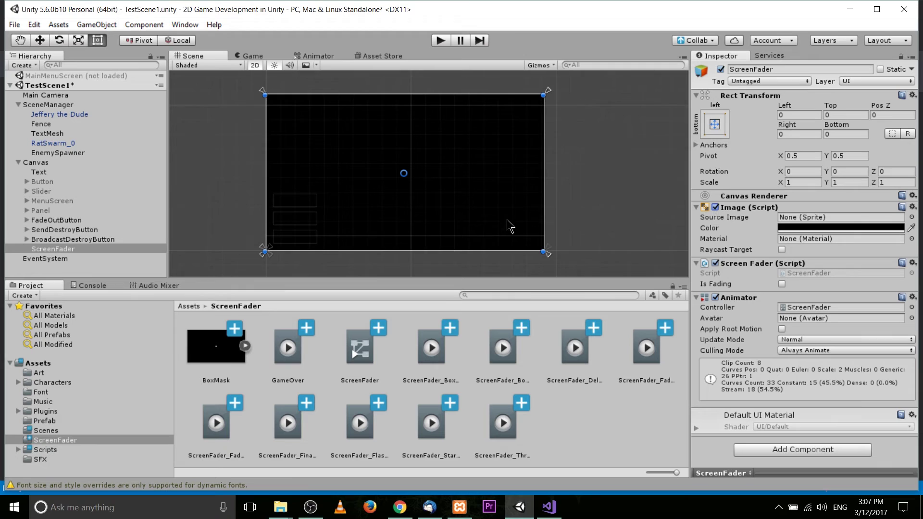
pyautogui.click(715, 208)
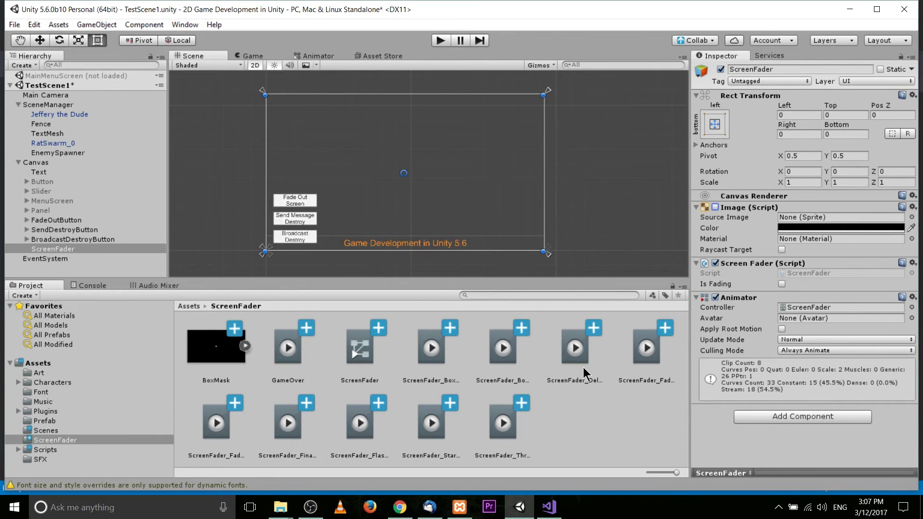
# Review ScreenFader.cs's fade methods, highlighting faderBackground.enabled = true in Awake.
pyautogui.click(547, 428)
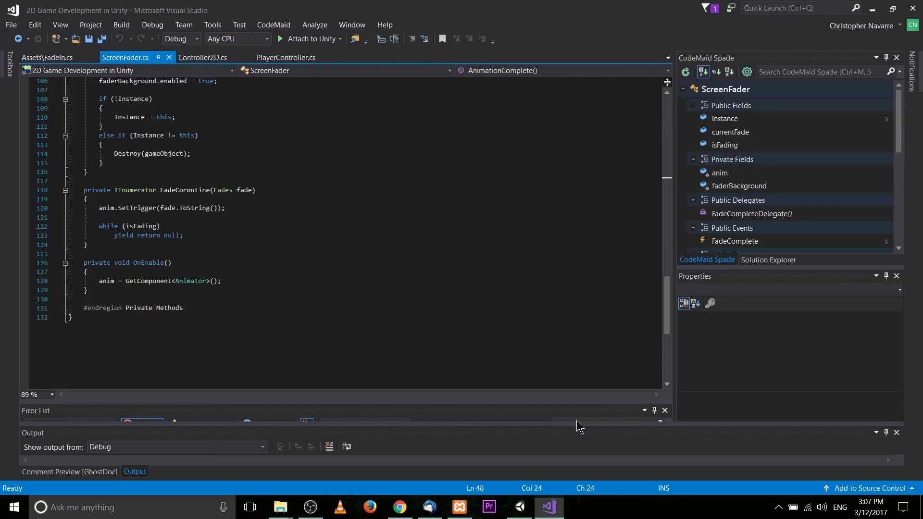
pyautogui.scroll(20, 327, 252)
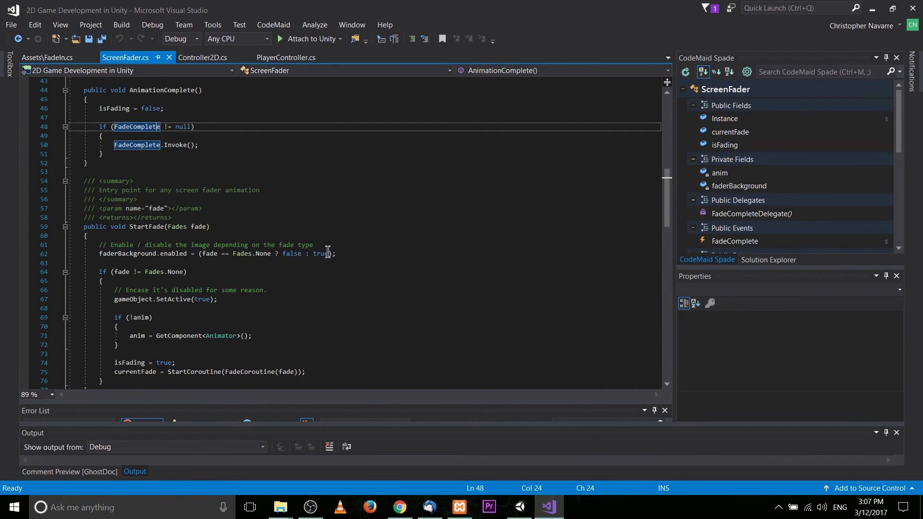
pyautogui.scroll(-20, 327, 251)
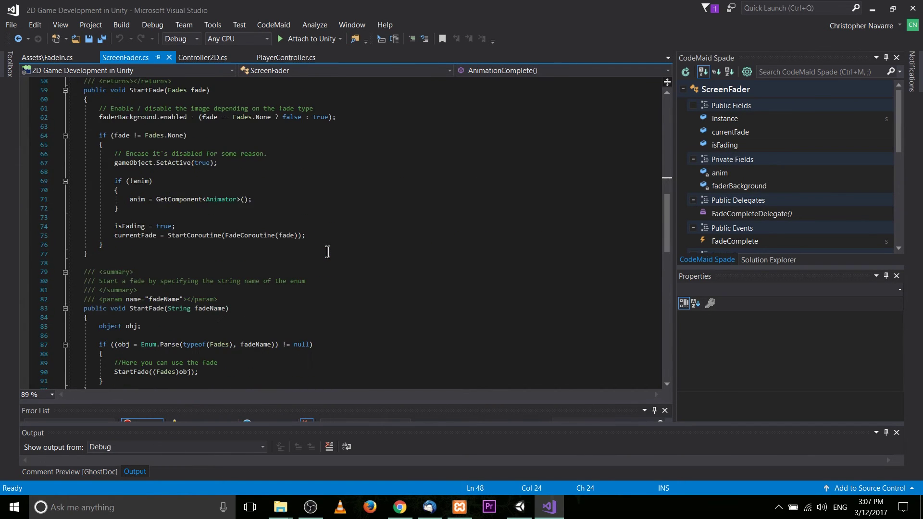
pyautogui.scroll(-1, 327, 252)
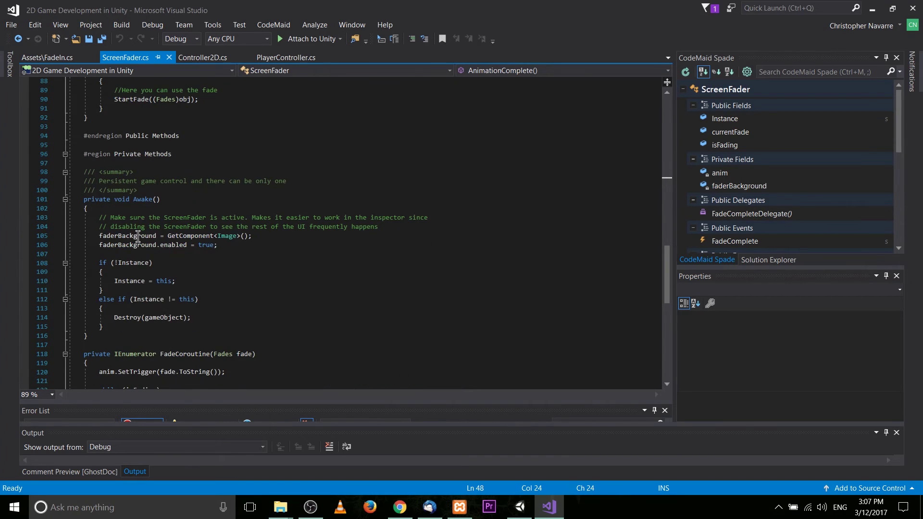
pyautogui.moveTo(144, 236); pyautogui.dragTo(270, 234)
pyautogui.click(263, 254)
pyautogui.moveTo(99, 245); pyautogui.dragTo(276, 245)
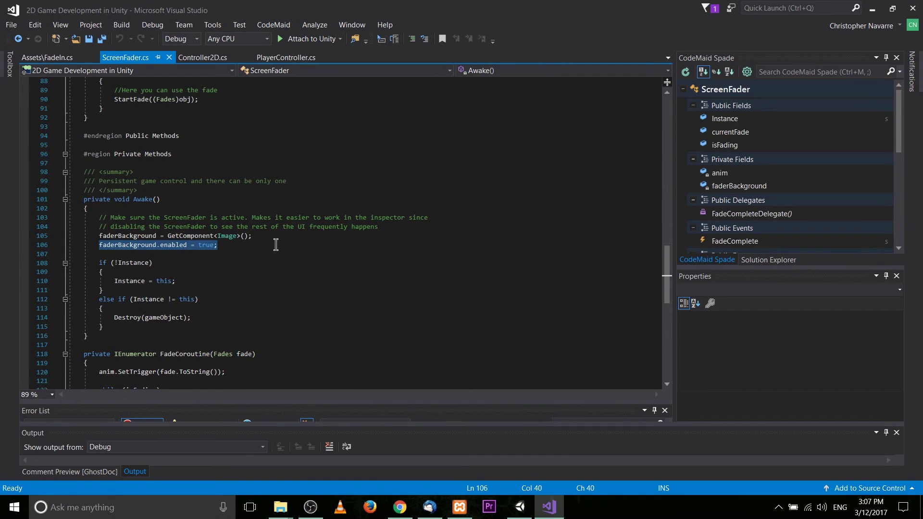
pyautogui.click(276, 245)
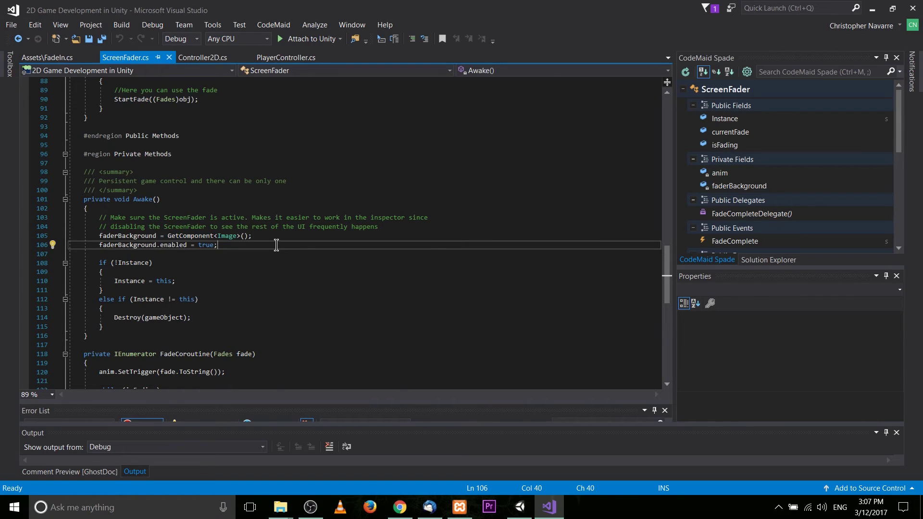
# Open FadeIn.cs and highlight the StartFade call in Start() on line 12.
pyautogui.click(56, 59)
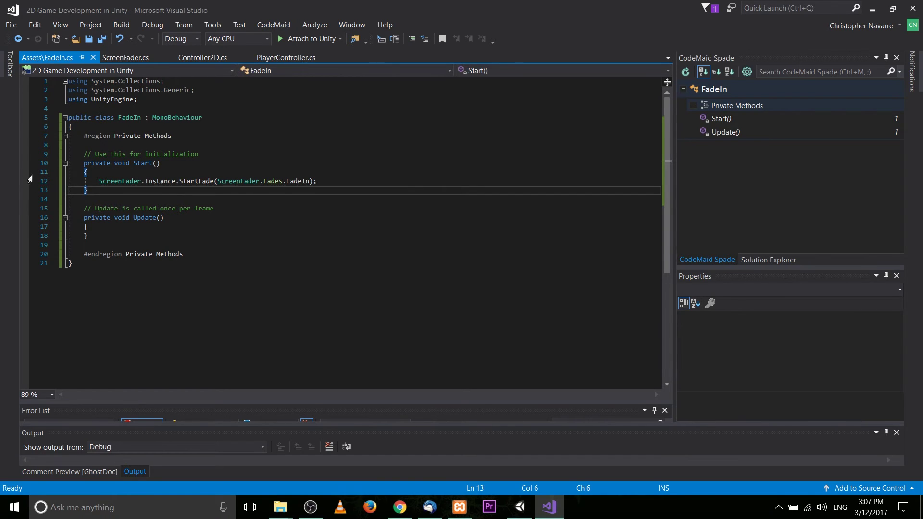
pyautogui.moveTo(94, 173); pyautogui.dragTo(350, 184)
pyautogui.moveTo(97, 181); pyautogui.dragTo(431, 181)
pyautogui.click(431, 181)
# In Unity, select FadeOutButton, widen the Inspector, and check its On Click calls StartFade.
pyautogui.click(520, 513)
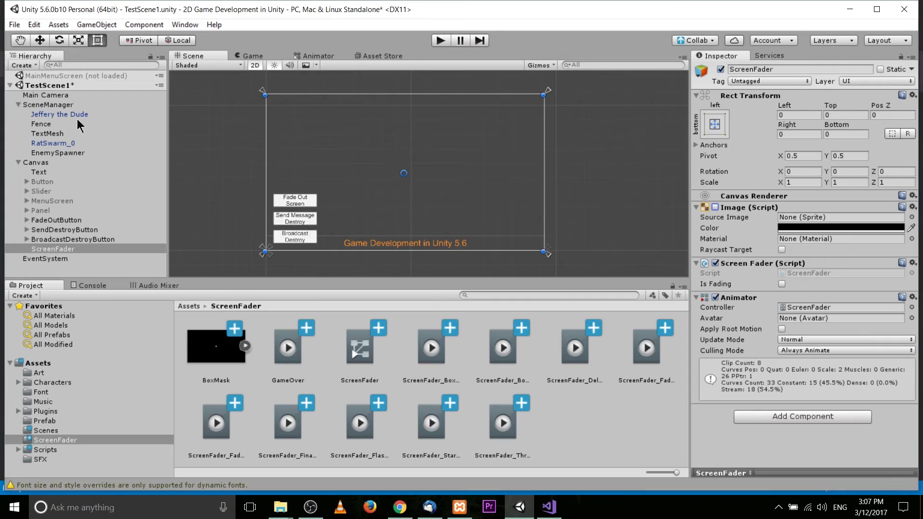
pyautogui.click(65, 104)
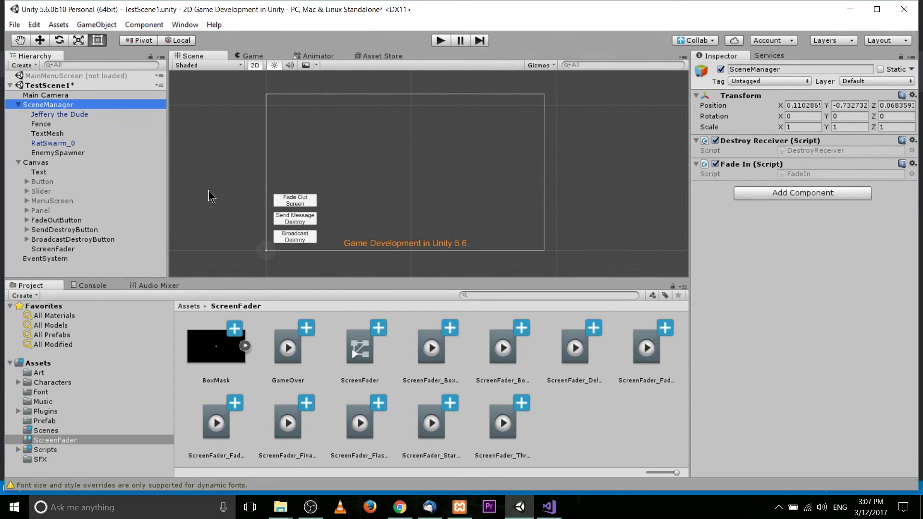
pyautogui.click(51, 220)
pyautogui.scroll(-3, 882, 353)
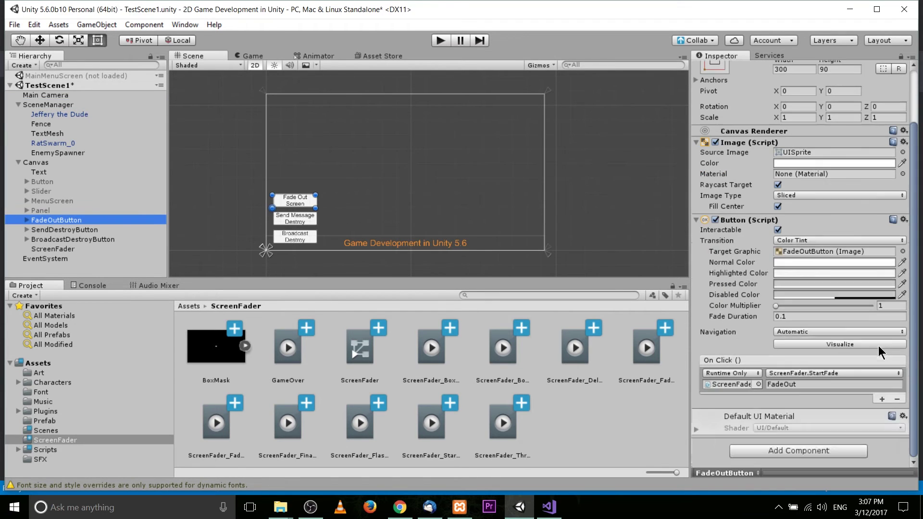
pyautogui.moveTo(688, 317); pyautogui.dragTo(425, 310)
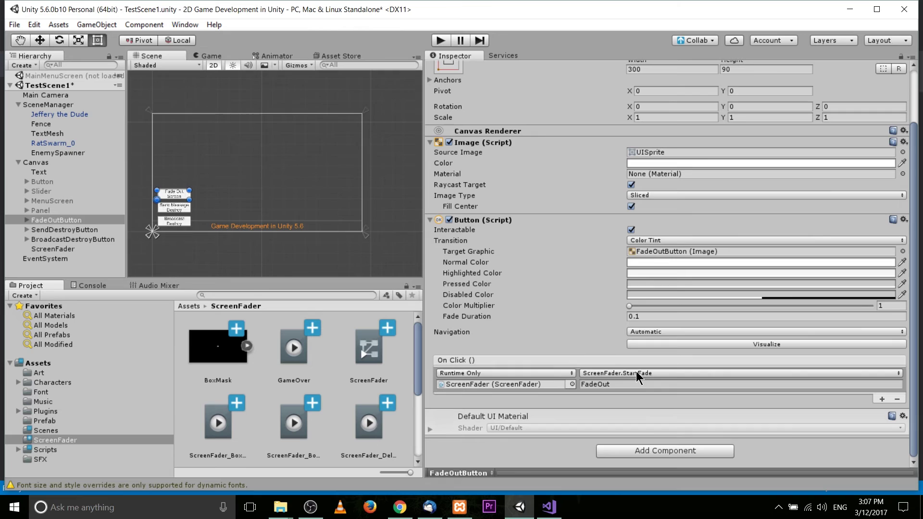
pyautogui.click(623, 373)
pyautogui.moveTo(638, 454)
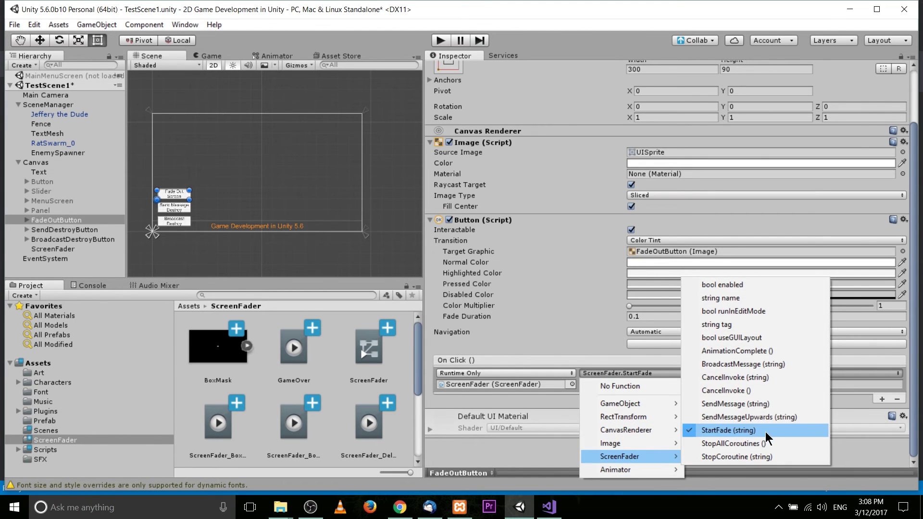
pyautogui.click(545, 346)
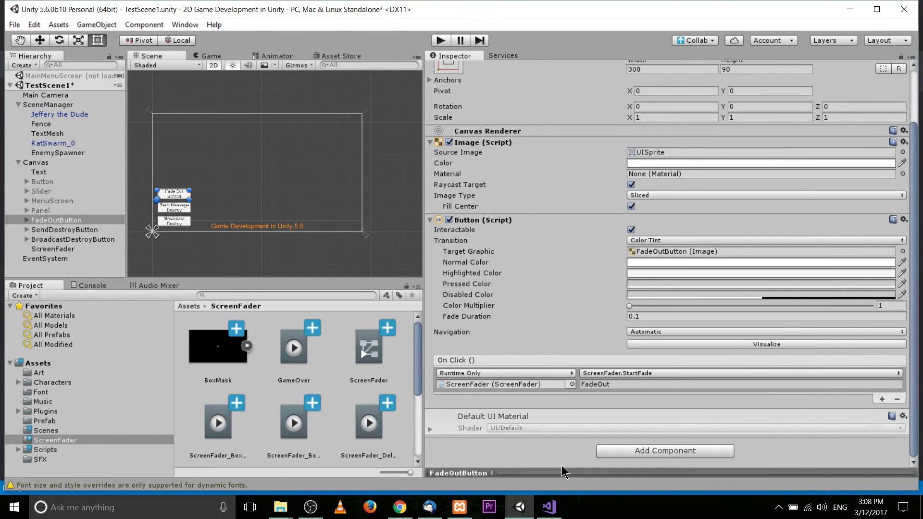
# Recheck the On Click function list without changes, then switch to Visual Studio.
pyautogui.click(549, 507)
pyautogui.click(550, 507)
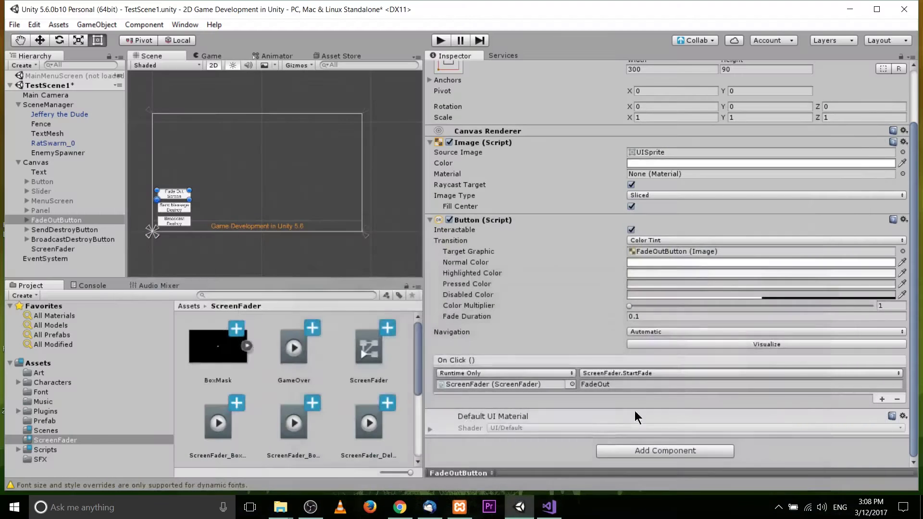
pyautogui.click(631, 373)
pyautogui.moveTo(652, 457)
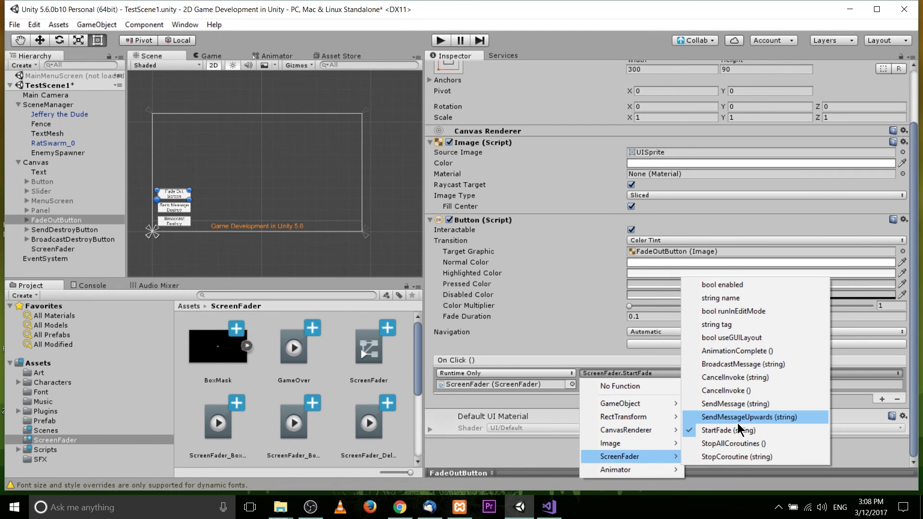
pyautogui.click(543, 352)
pyautogui.click(549, 507)
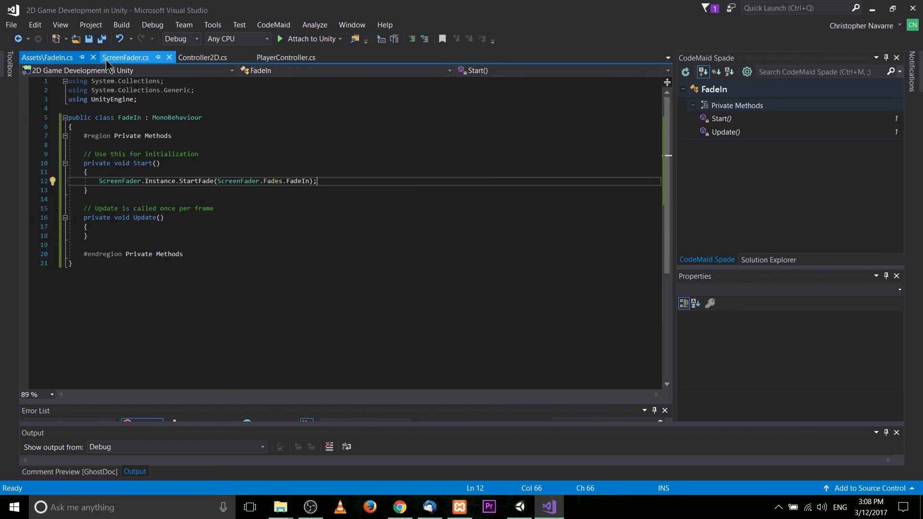
# Open ScreenFader.cs in Visual Studio and scroll through its two StartFade overloads.
pyautogui.click(115, 58)
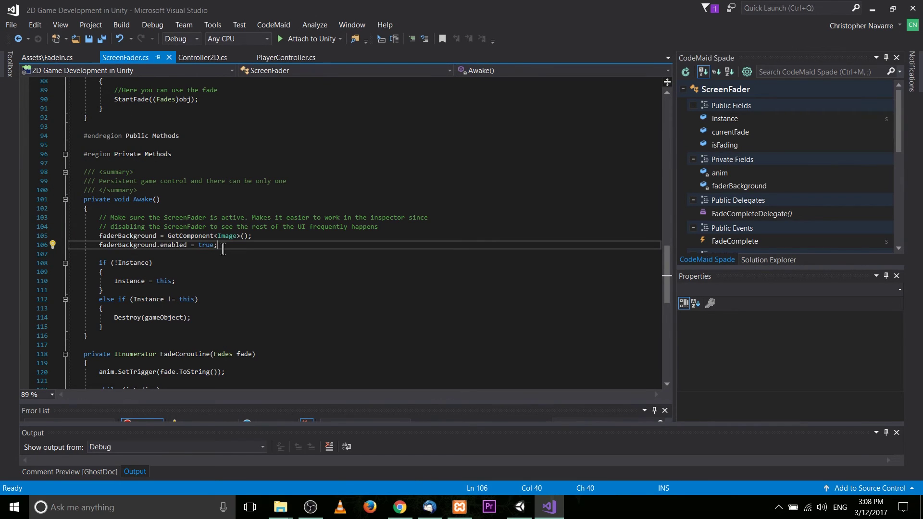
pyautogui.scroll(11, 223, 249)
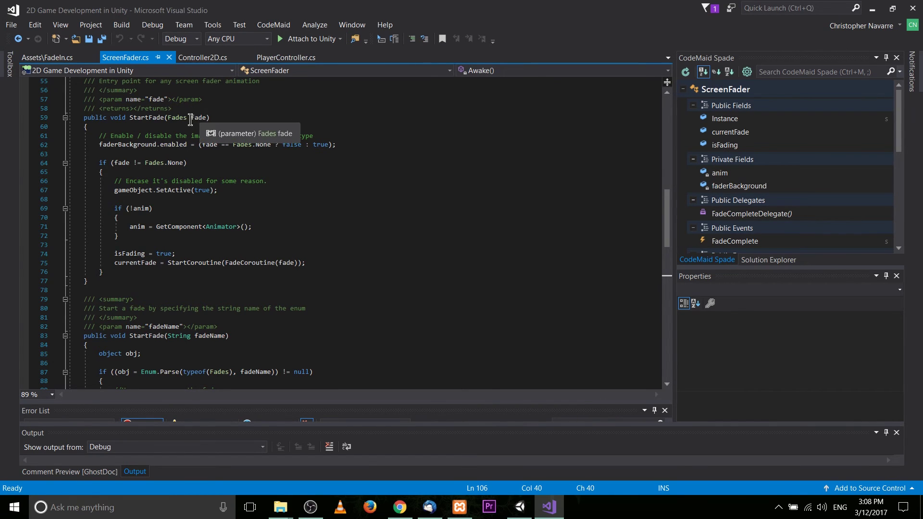
pyautogui.scroll(4, 202, 195)
pyautogui.scroll(-4, 203, 195)
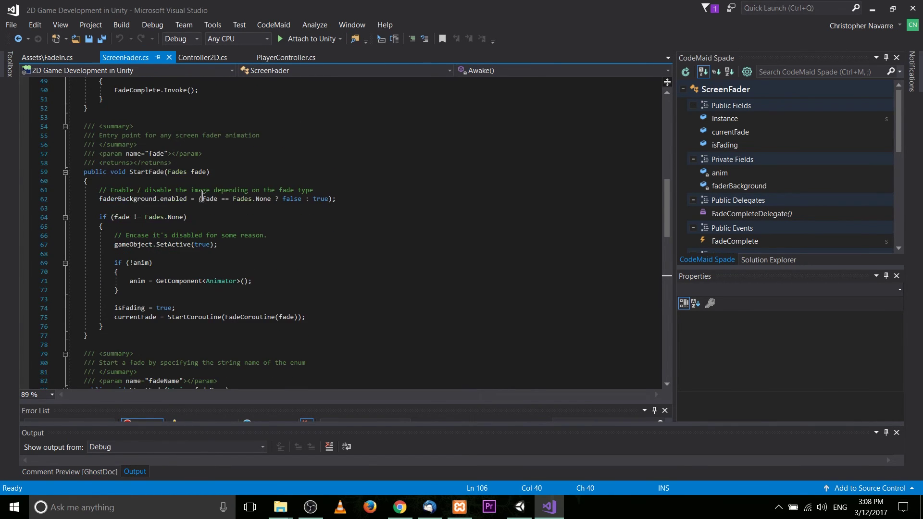
pyautogui.scroll(-2, 240, 194)
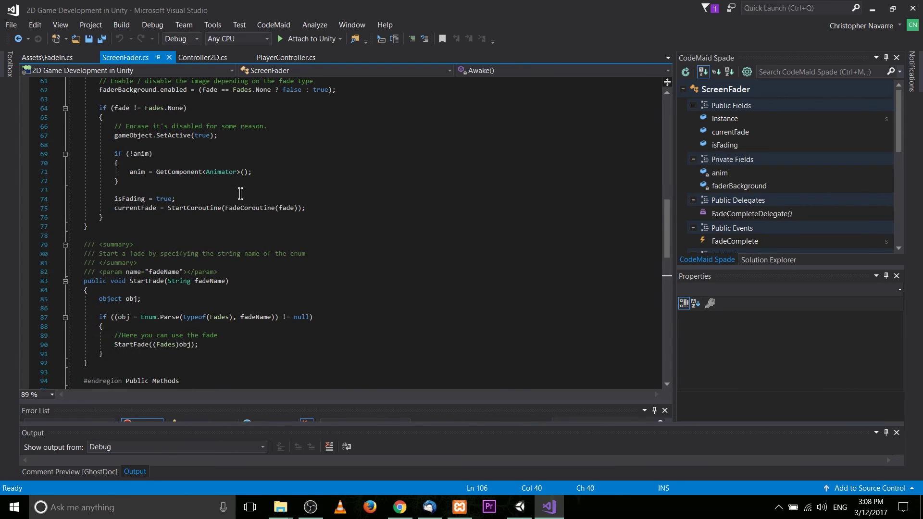
pyautogui.scroll(2, 207, 119)
pyautogui.scroll(-2, 193, 127)
pyautogui.scroll(-2, 158, 317)
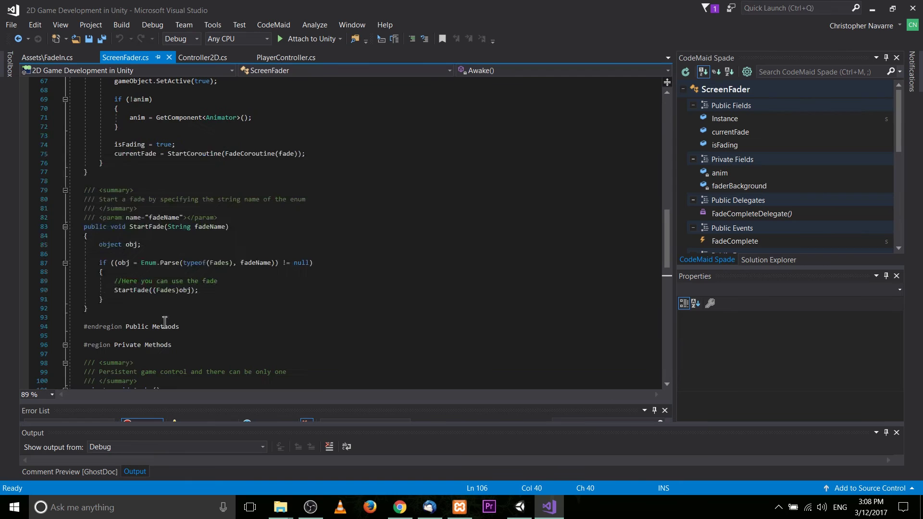
pyautogui.scroll(7, 192, 296)
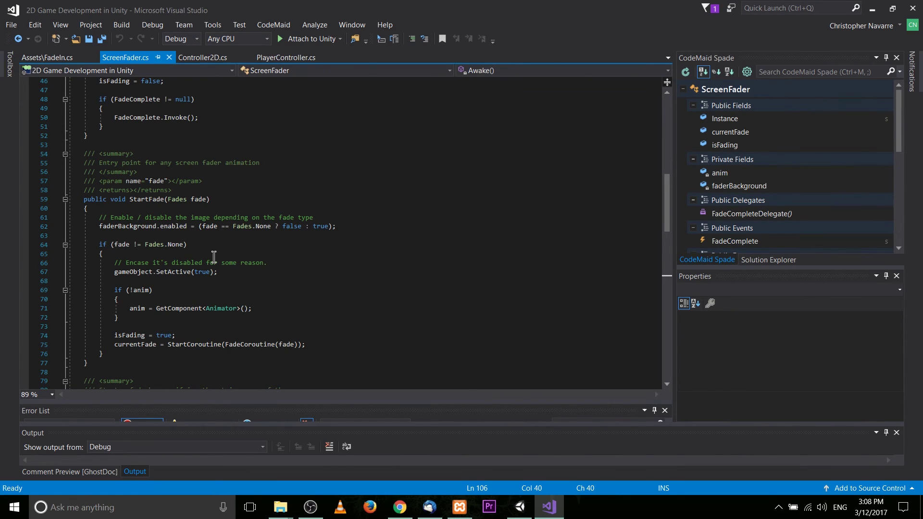
# Inspect the StartFade signature on line 59, highlighting Fades and fade, then return to Unity.
pyautogui.click(206, 200)
pyautogui.click(168, 201)
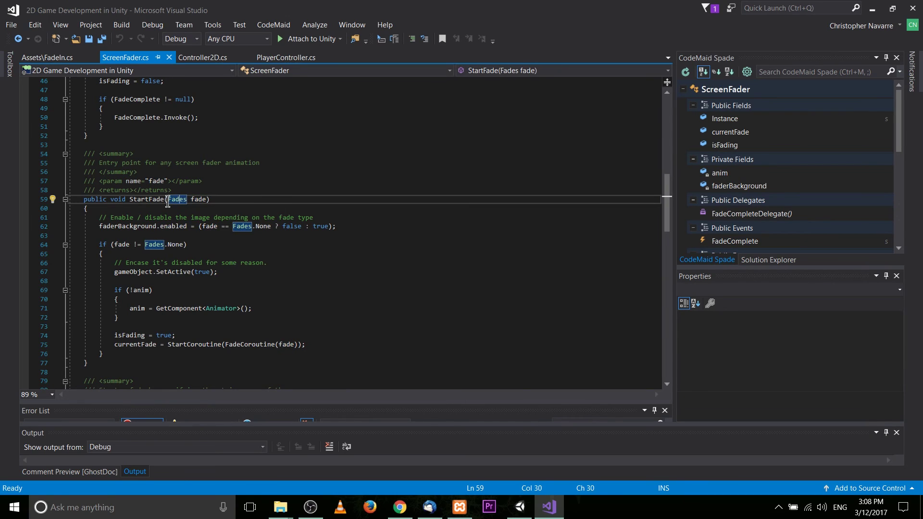
pyautogui.click(202, 201)
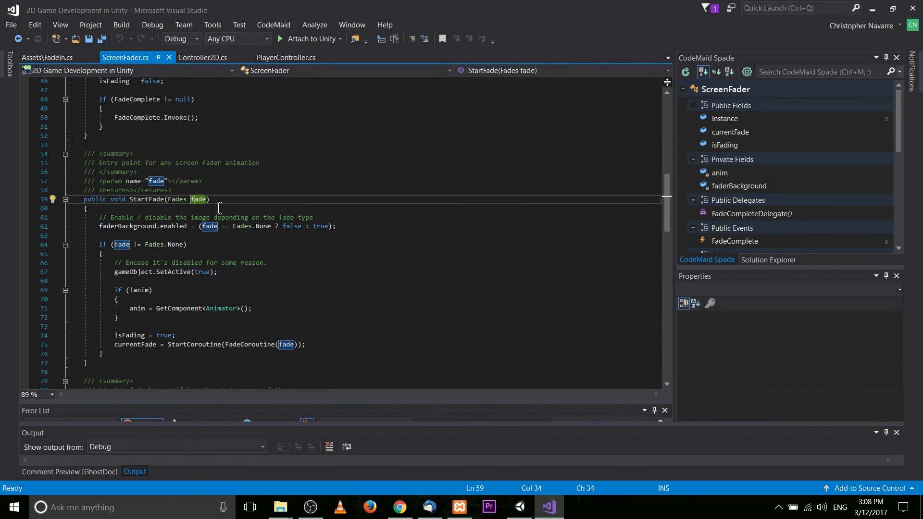
pyautogui.scroll(-2, 160, 187)
pyautogui.click(519, 505)
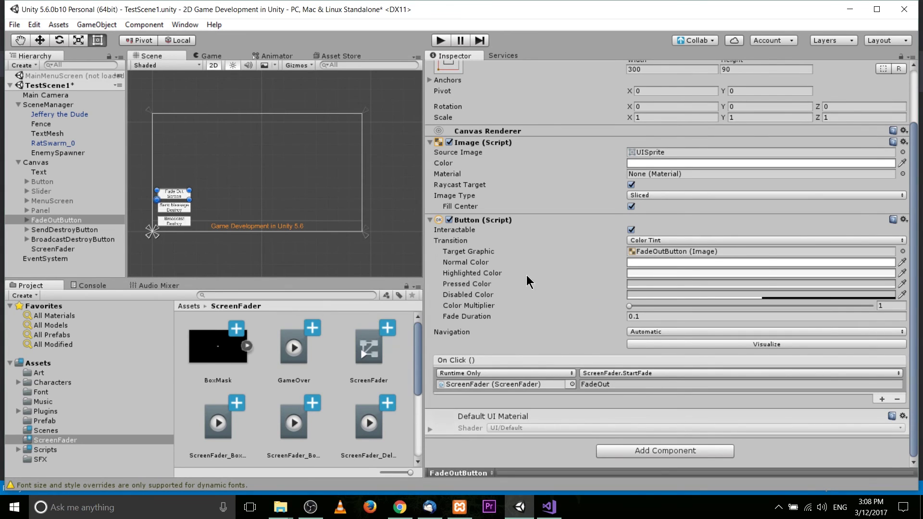
# Widen the scene area, then play and stop the scene to test the fade buttons.
pyautogui.moveTo(424, 222); pyautogui.dragTo(659, 223)
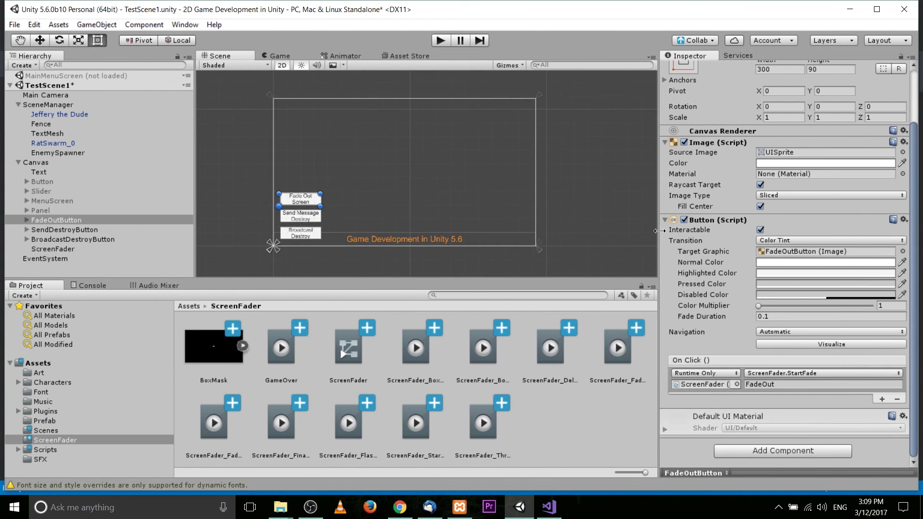
pyautogui.click(440, 41)
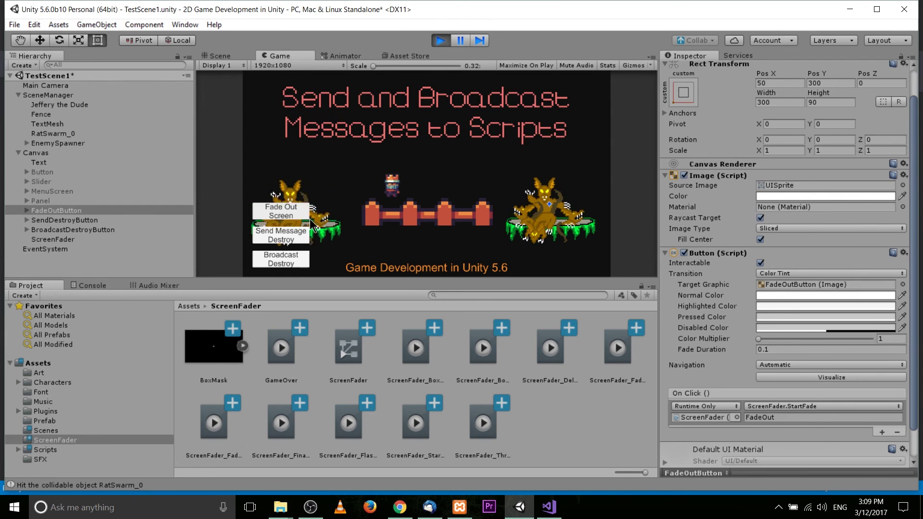
pyautogui.hotkey('ctrl', 'p')
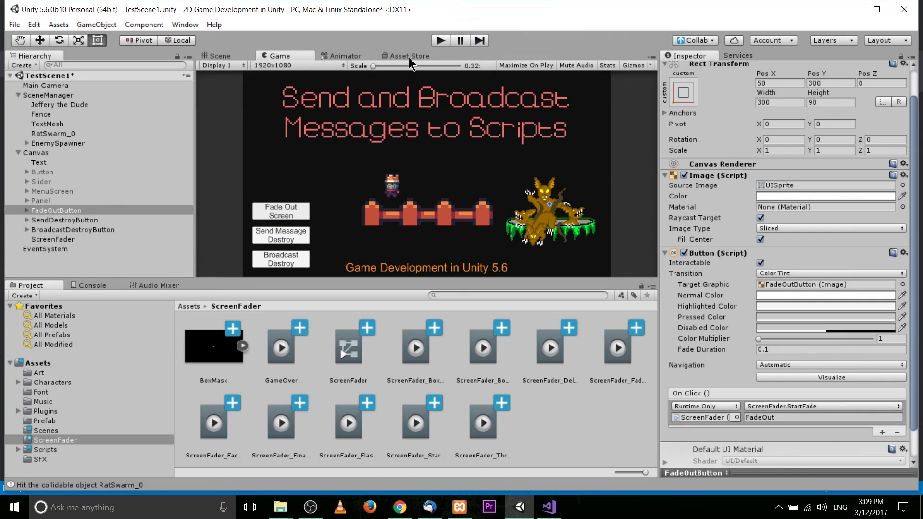
# Toggle the Fade Out button's Image component off and on, then select ScreenFader in the Hierarchy.
pyautogui.click(684, 175)
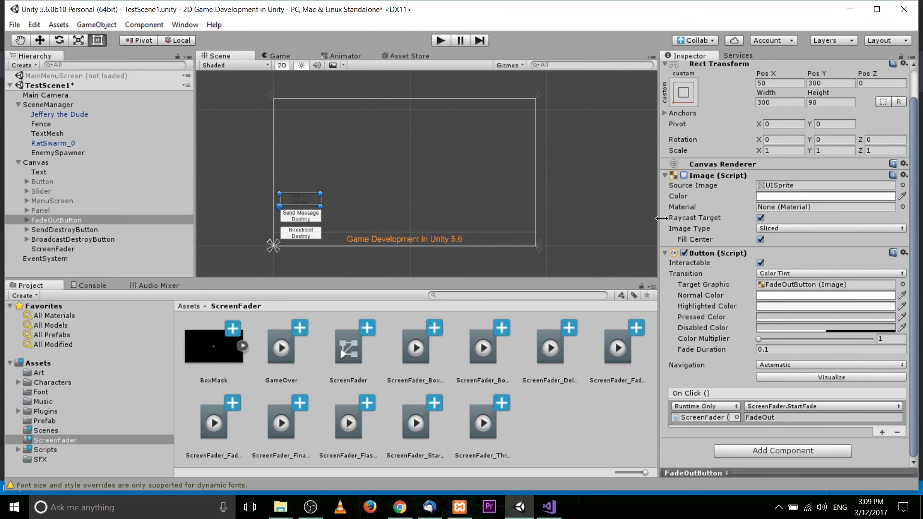
pyautogui.click(684, 175)
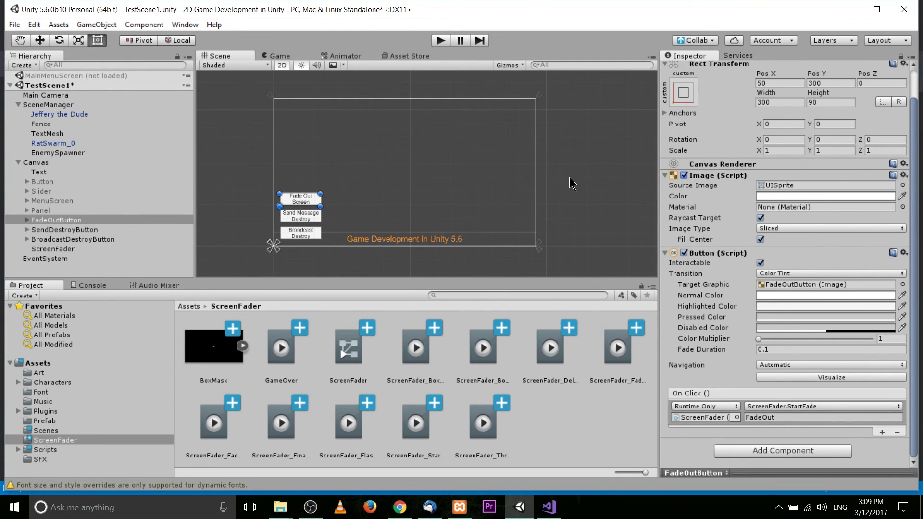
pyautogui.click(66, 249)
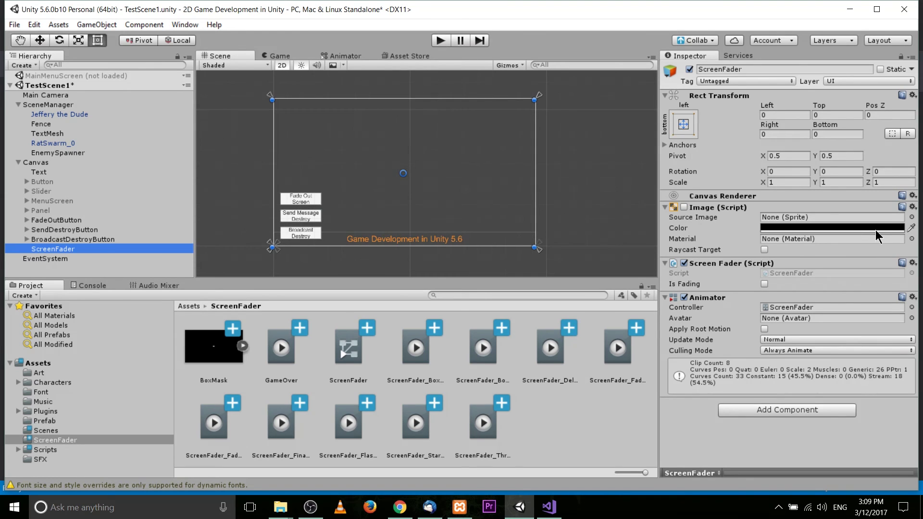
# Set the ScreenFader image's Source Image to UISprite and play the scene to test the fader.
pyautogui.click(911, 217)
pyautogui.scroll(-20, 420, 305)
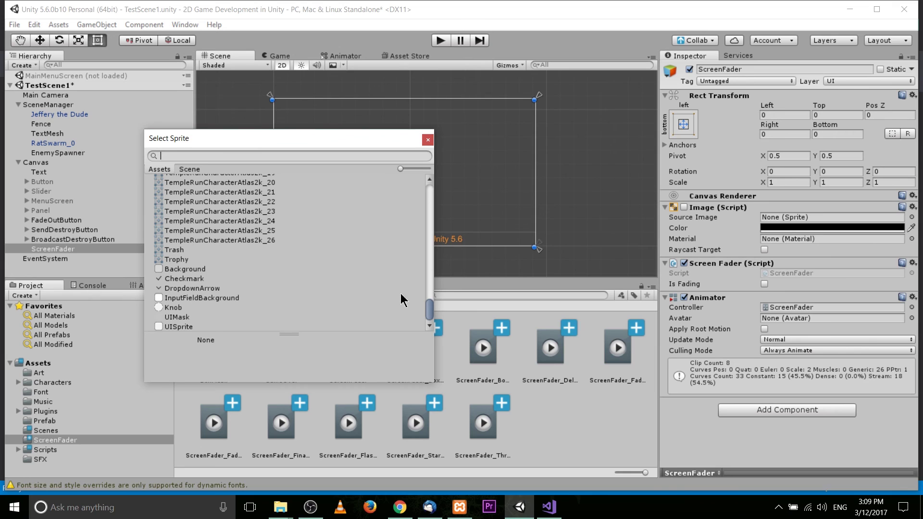
pyautogui.click(220, 327)
pyautogui.click(426, 141)
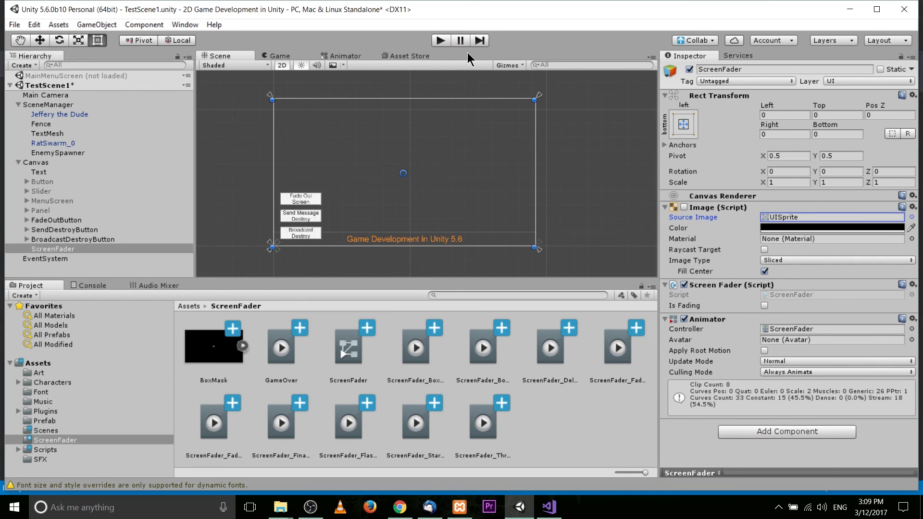
pyautogui.click(440, 41)
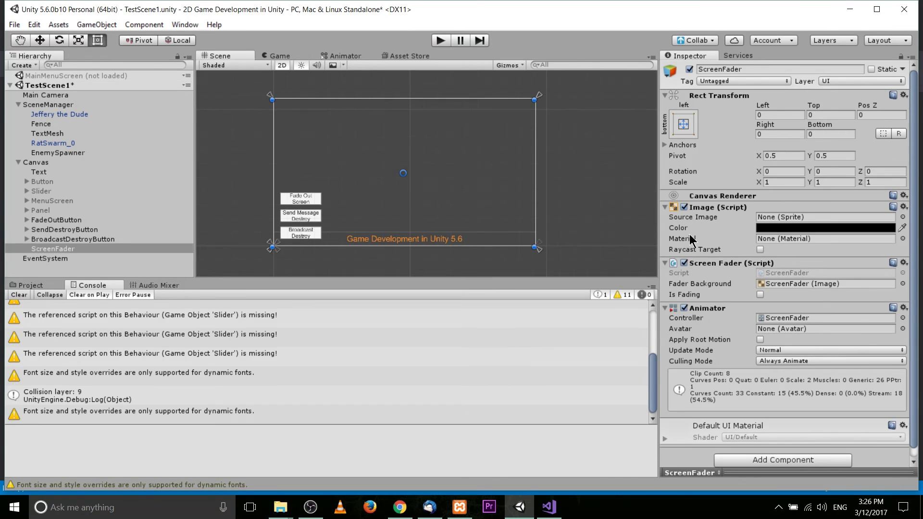
# Confirm the ScreenFader image colour is black with alpha 0, then enlarge the scene area and Inspector.
pyautogui.click(767, 226)
pyautogui.moveTo(757, 99); pyautogui.dragTo(660, 127)
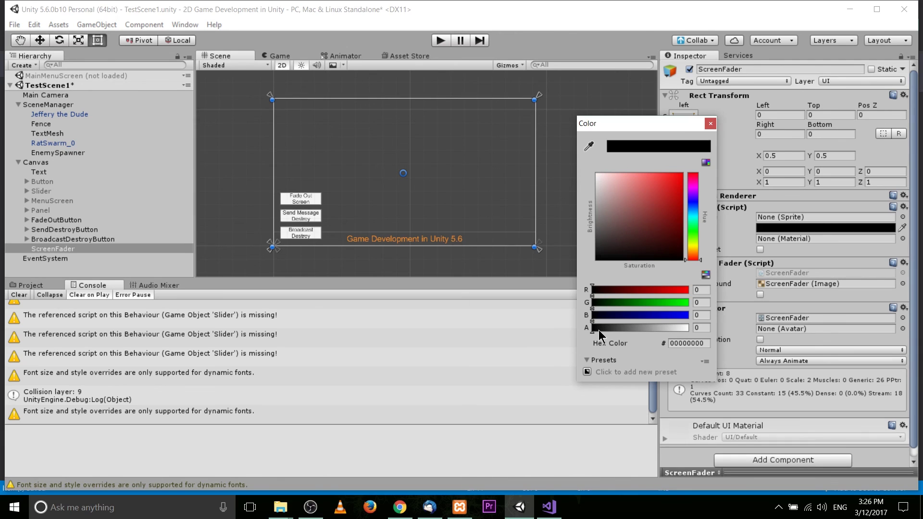
pyautogui.click(710, 124)
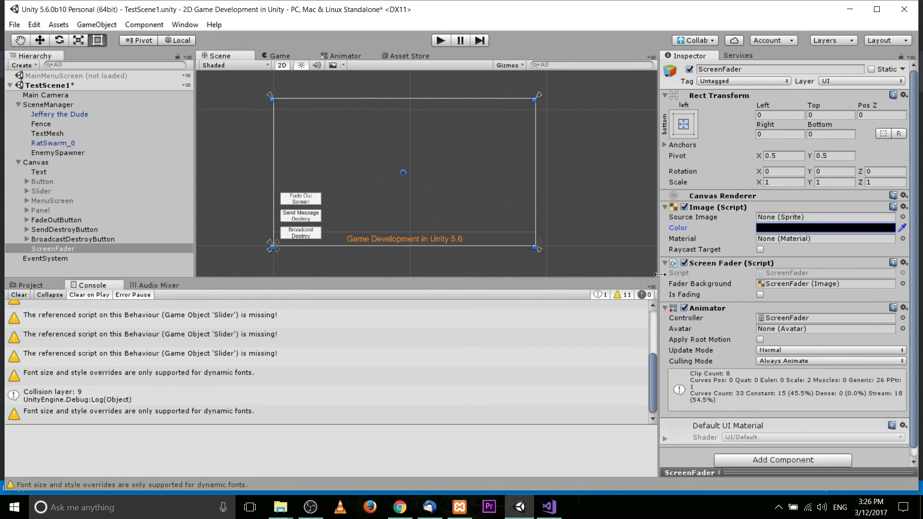
pyautogui.moveTo(660, 279); pyautogui.dragTo(660, 296)
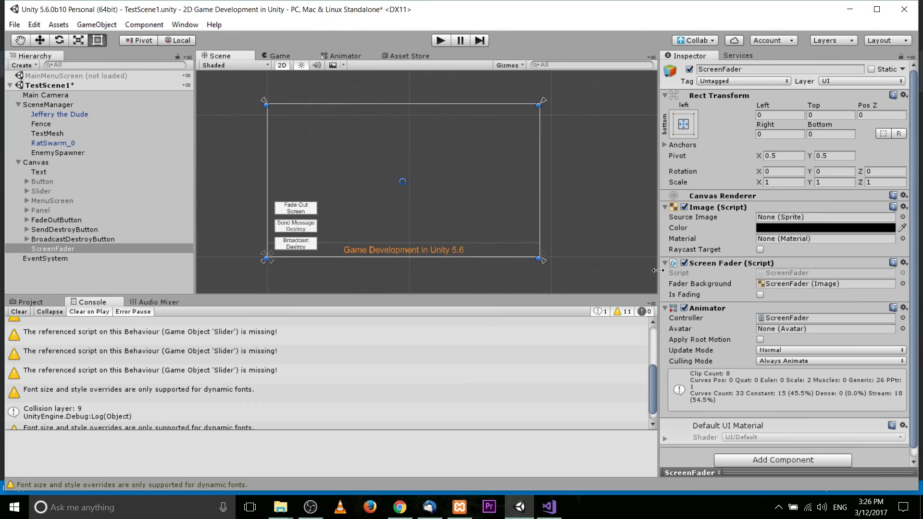
pyautogui.moveTo(658, 270); pyautogui.dragTo(594, 283)
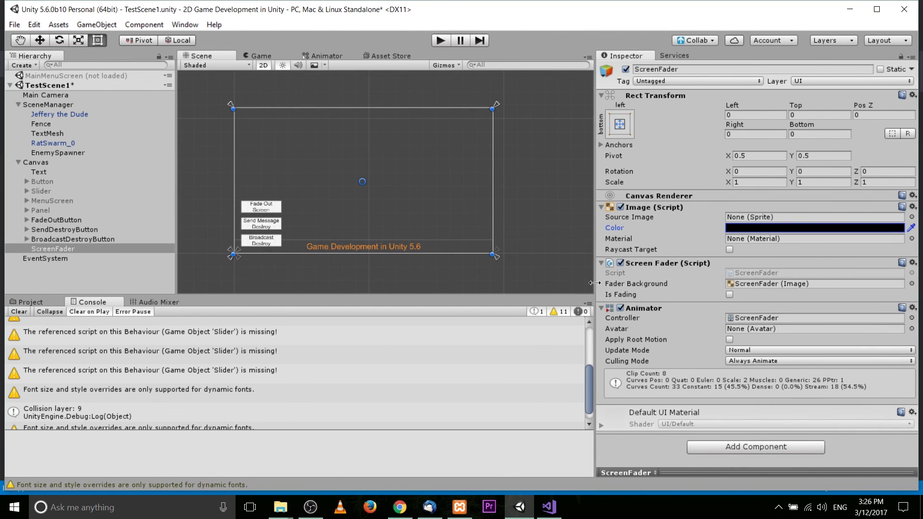